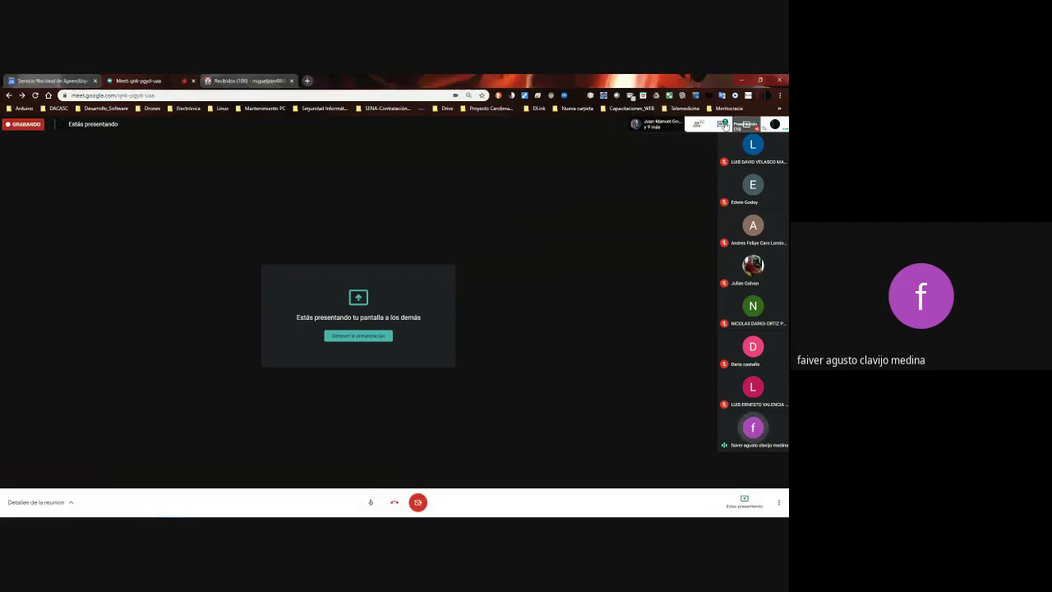
Check the meeting's chat messages and its list of participants.
left_click(726, 125)
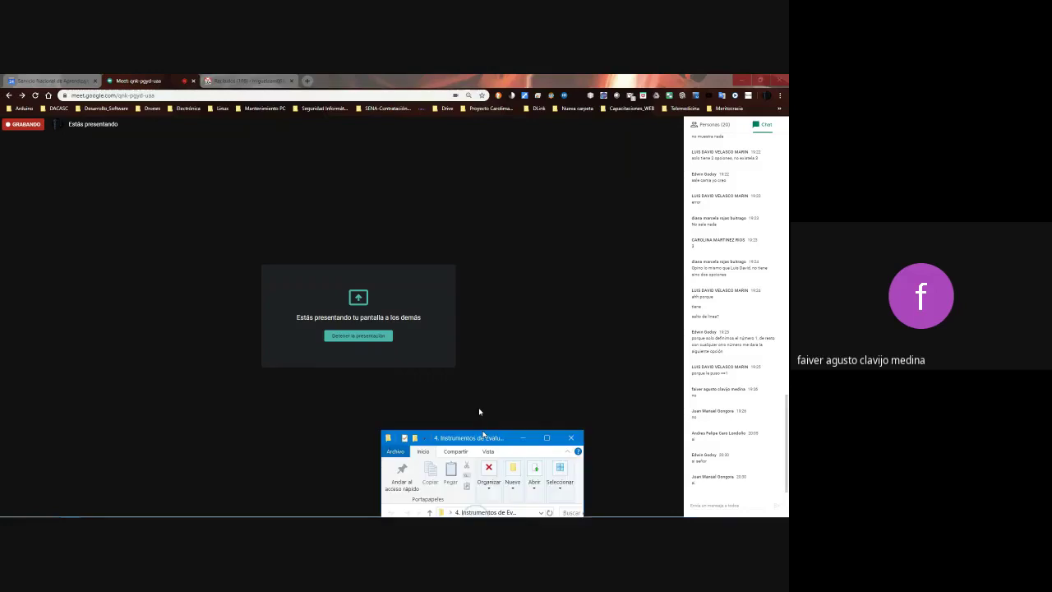
left_click(482, 472)
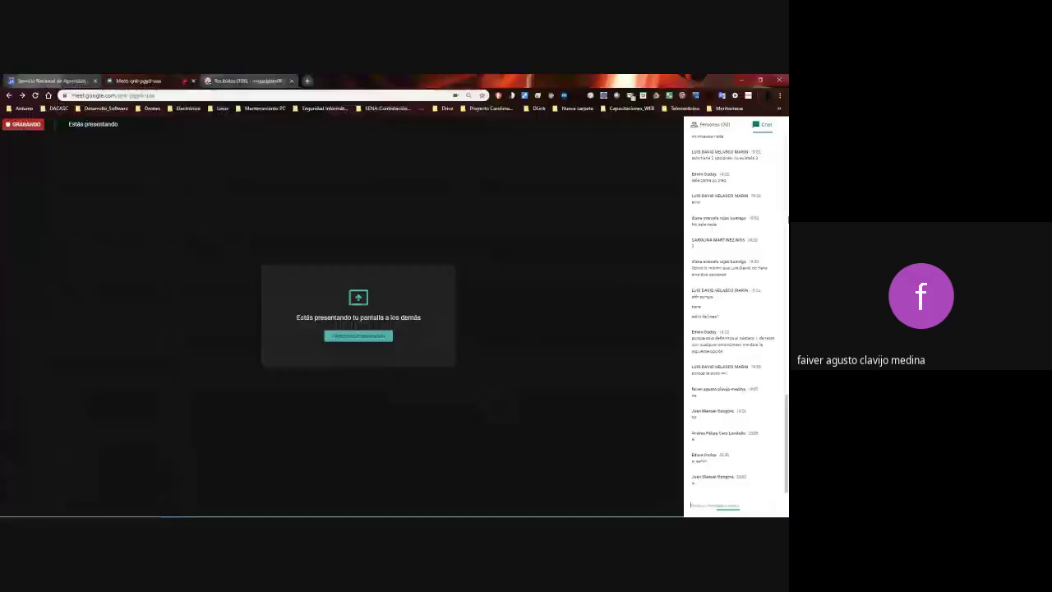
left_click(715, 125)
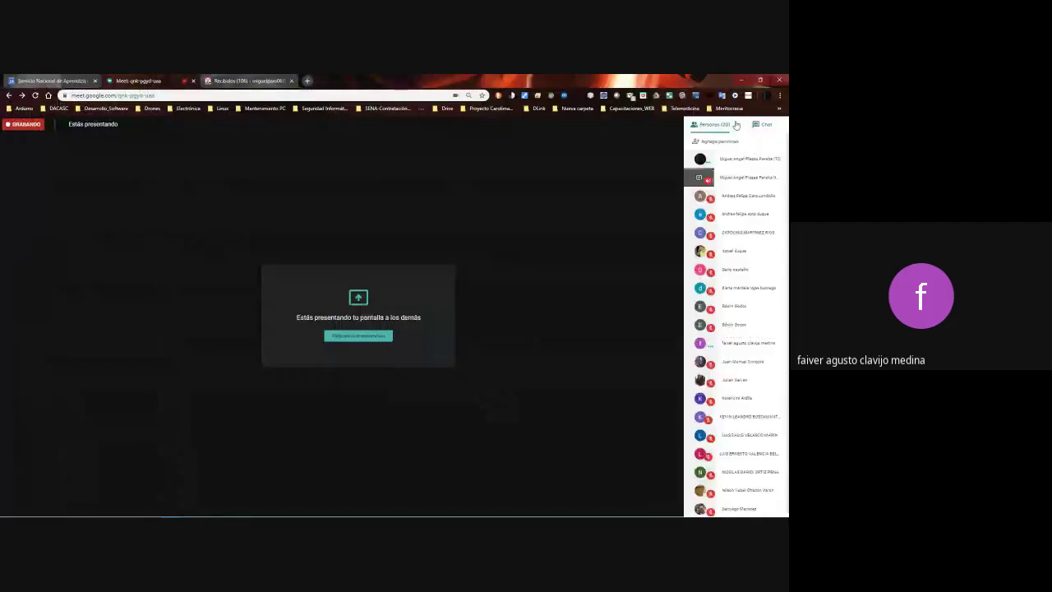
left_click(760, 124)
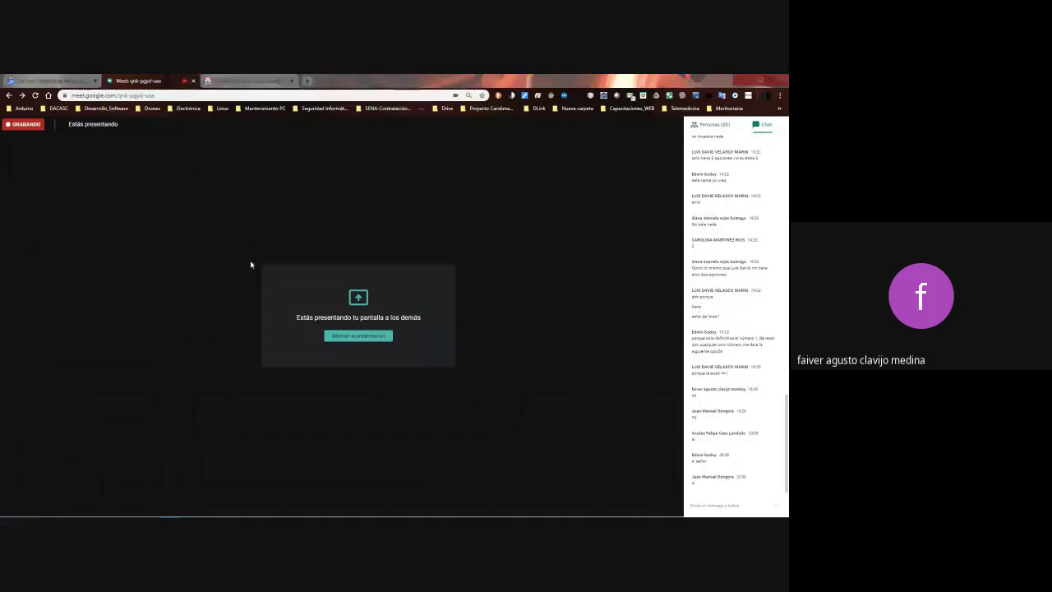
Switch to File Explorer and open the eclipse-workspace folder inside the personal user folder under Usuarios on drive Acer (C:).
key("alt+Tab")
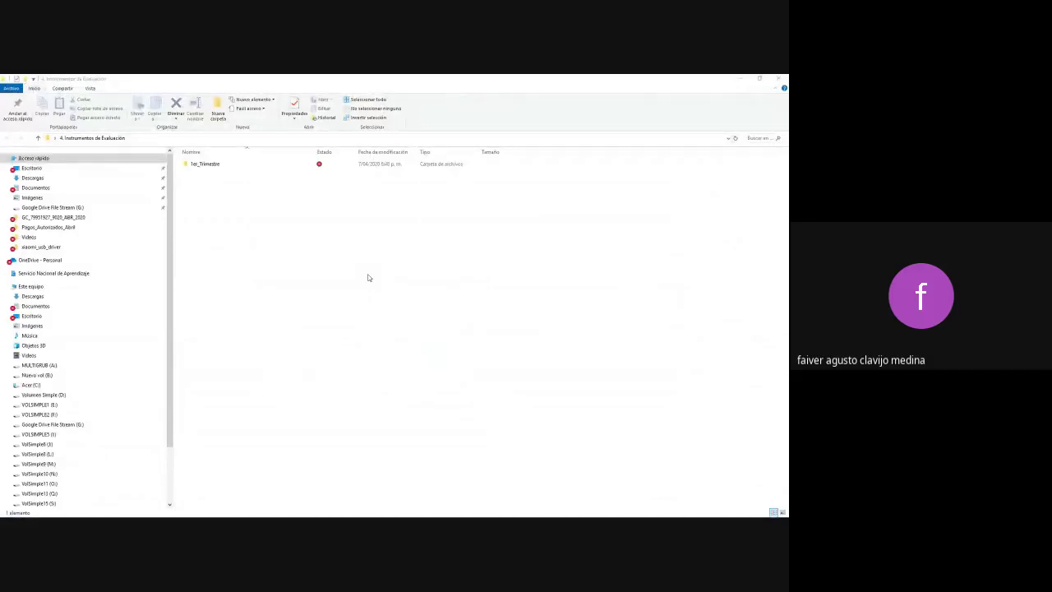
key("alt+Tab")
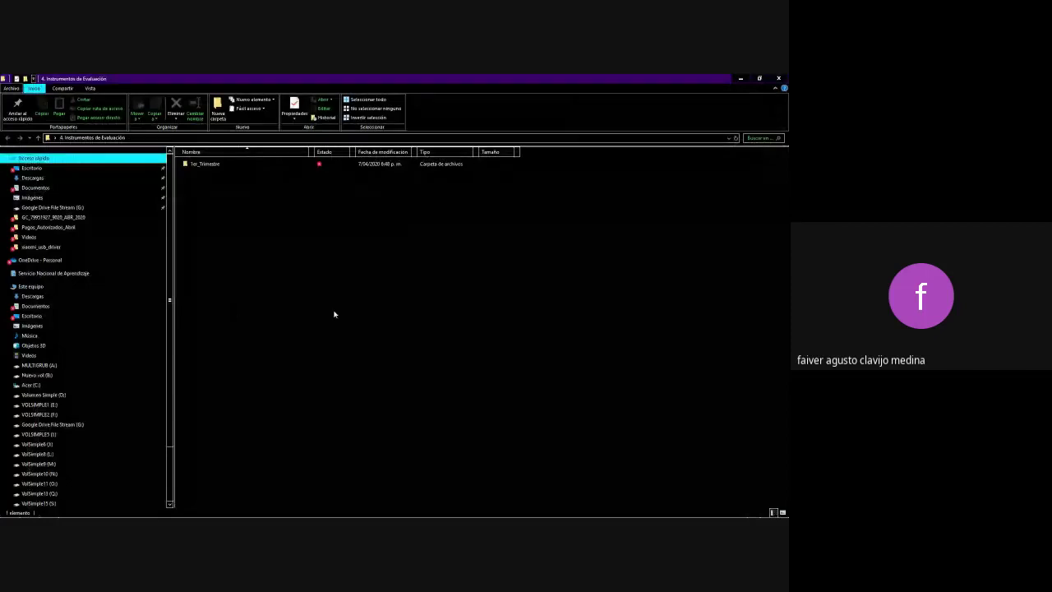
double_click(31, 286)
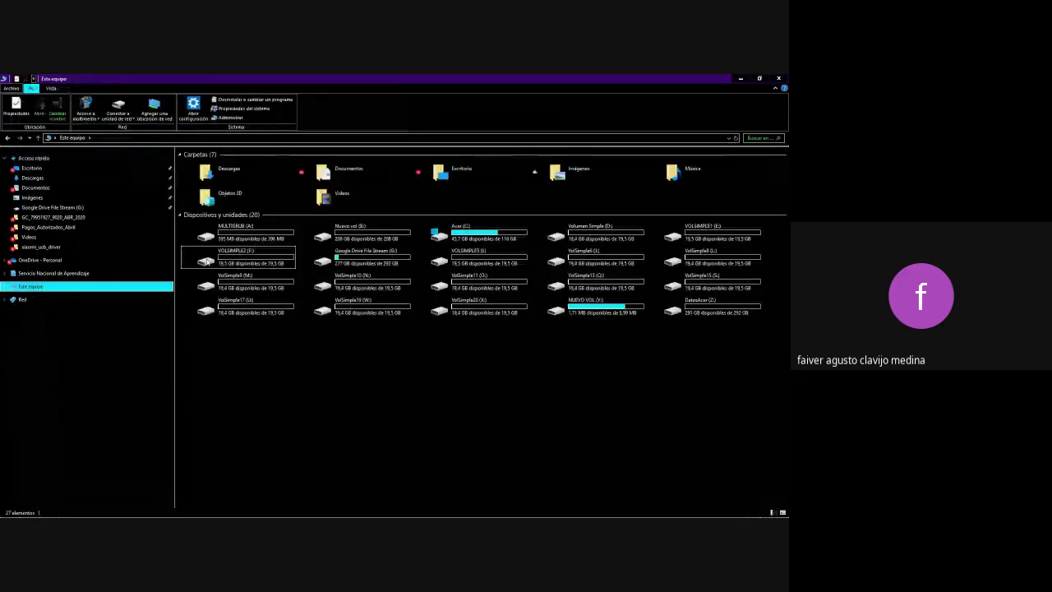
key("super+plus")
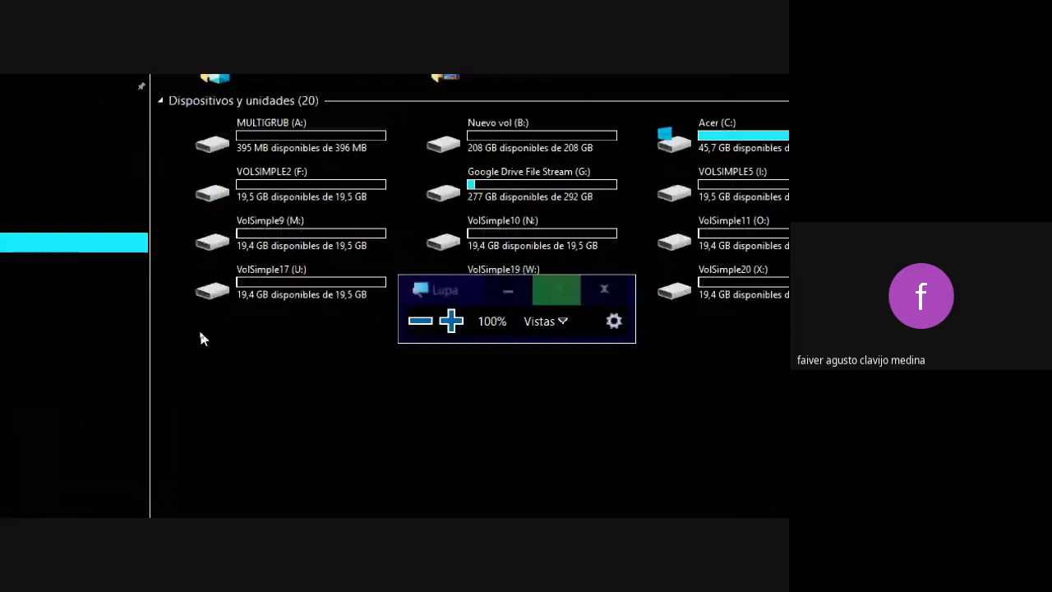
key("super+plus")
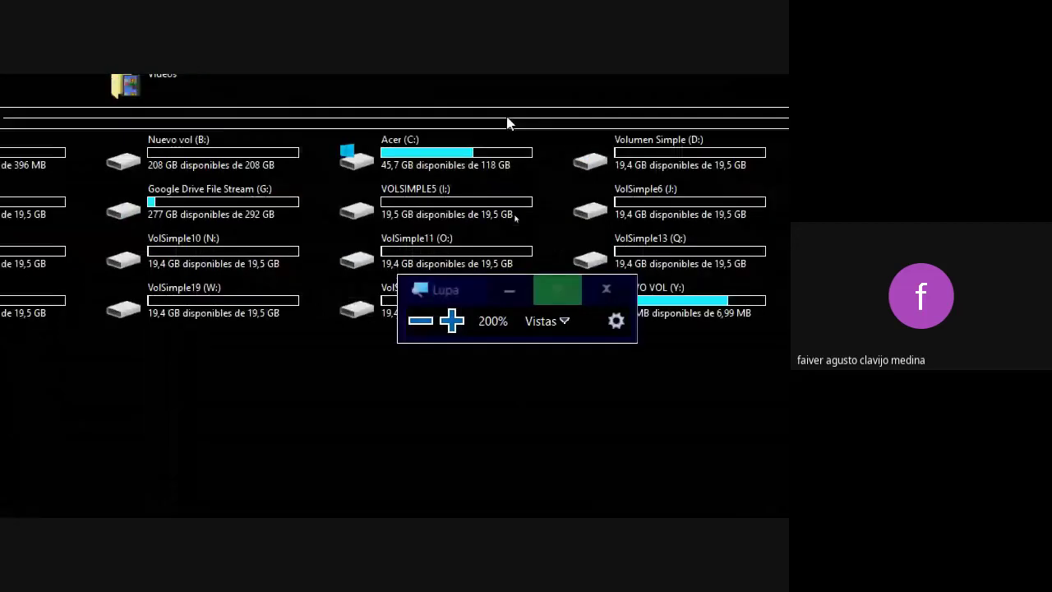
double_click(395, 156)
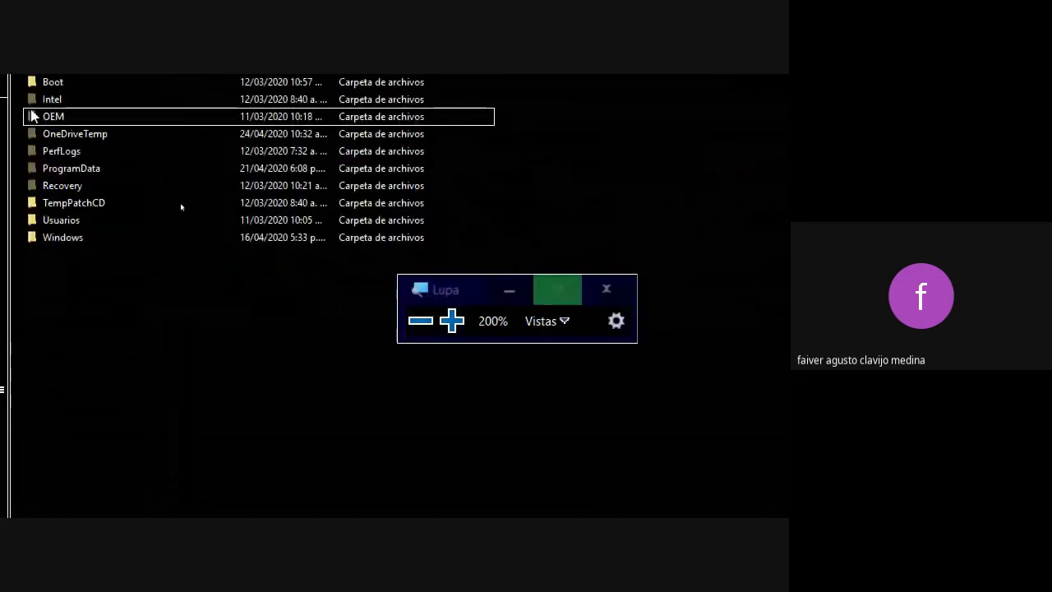
double_click(60, 219)
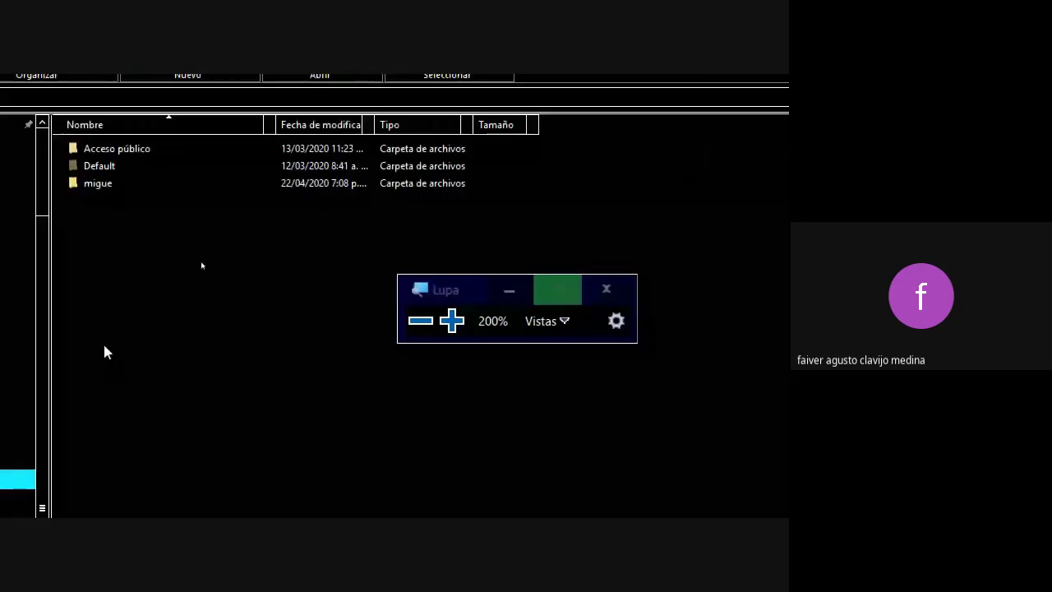
left_click(271, 255)
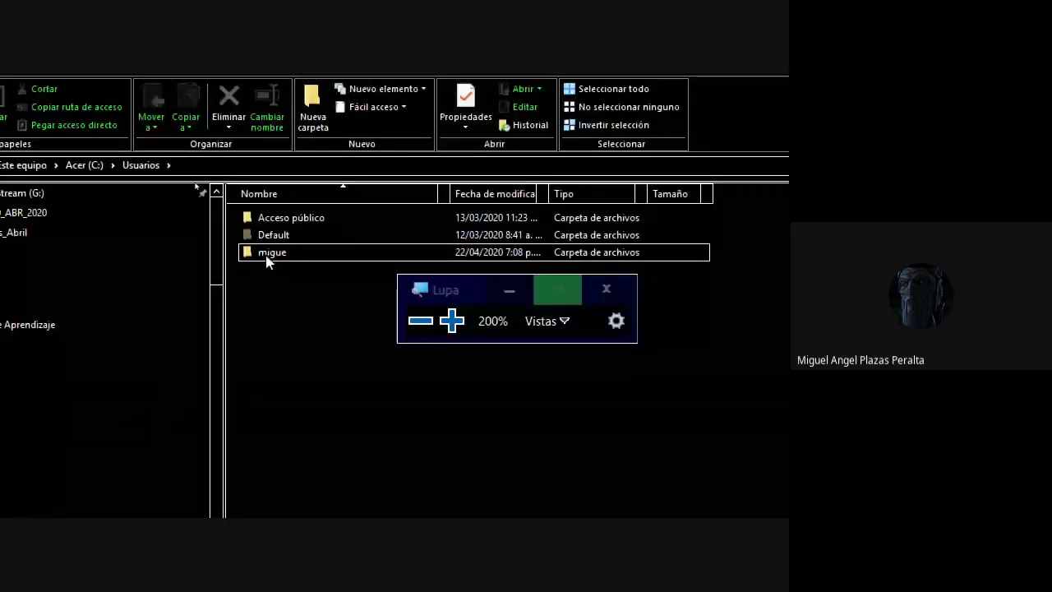
double_click(271, 253)
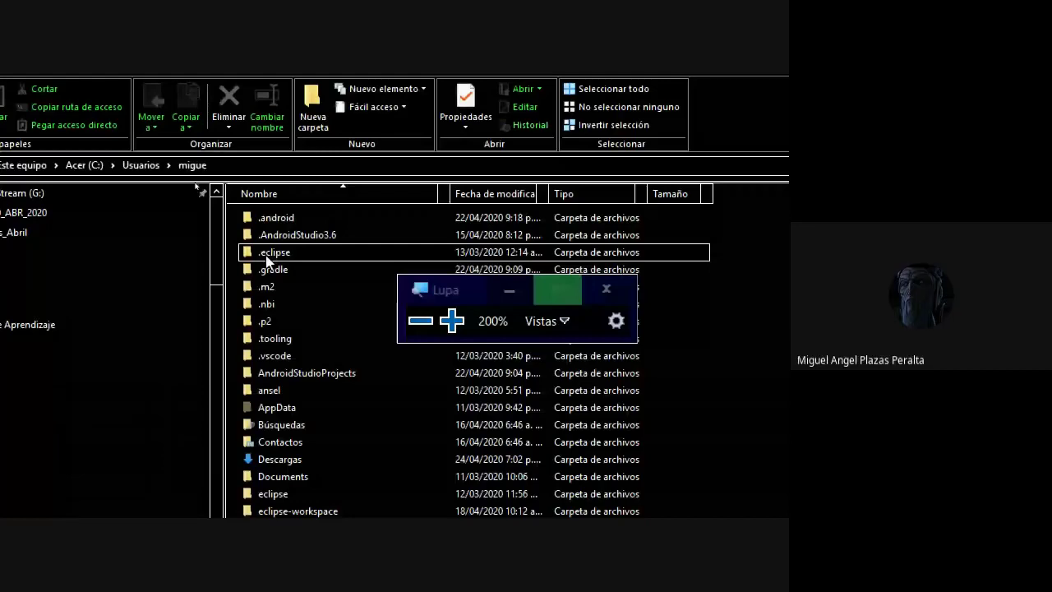
key("super+Escape")
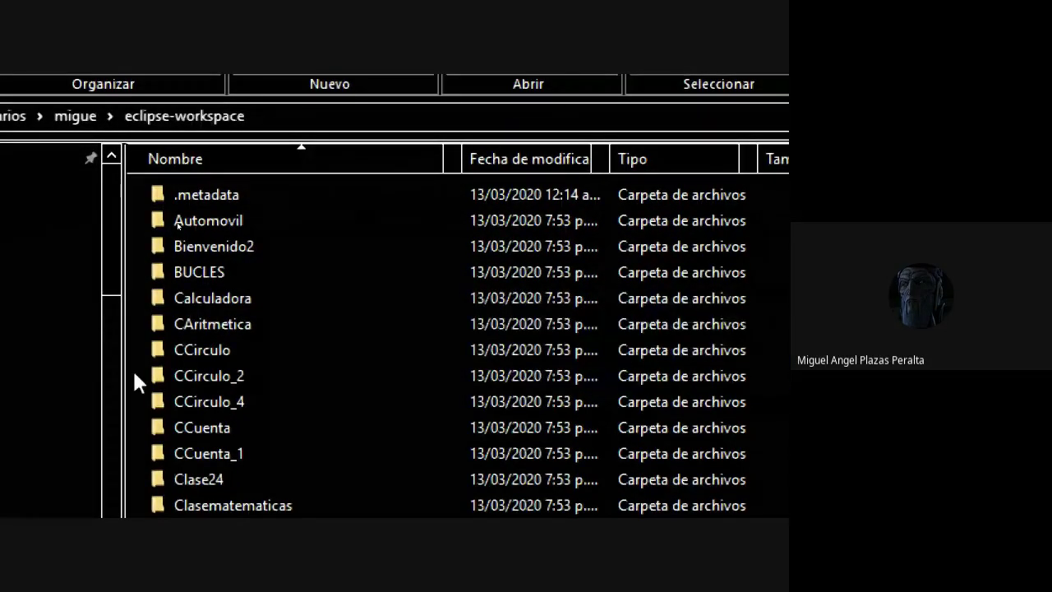
Examine the contents of the Calculadora project folder, and return to eclipse-workspace.
left_click(226, 299)
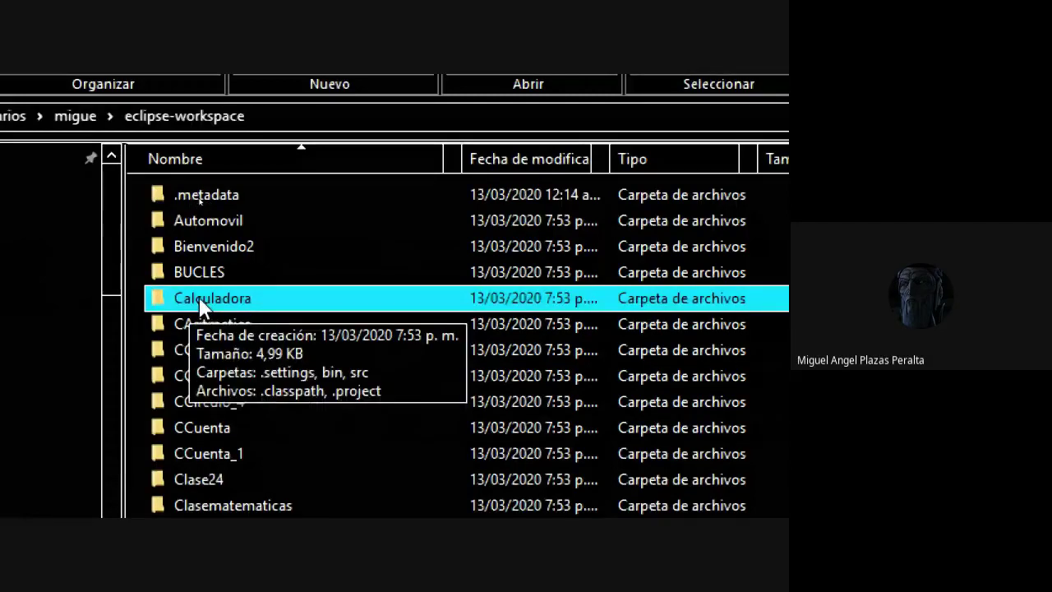
double_click(202, 303)
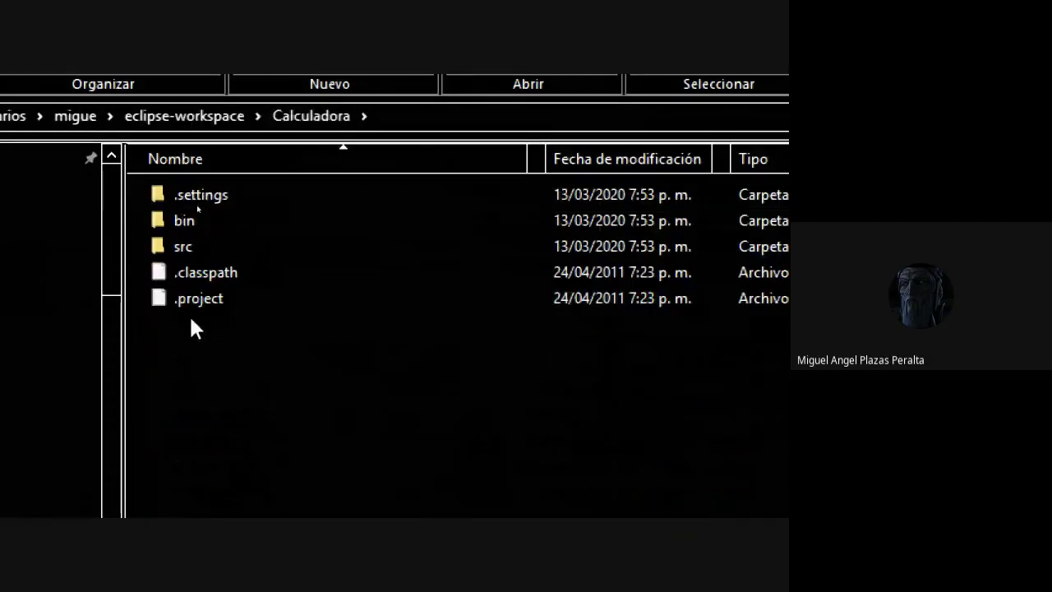
left_click(184, 117)
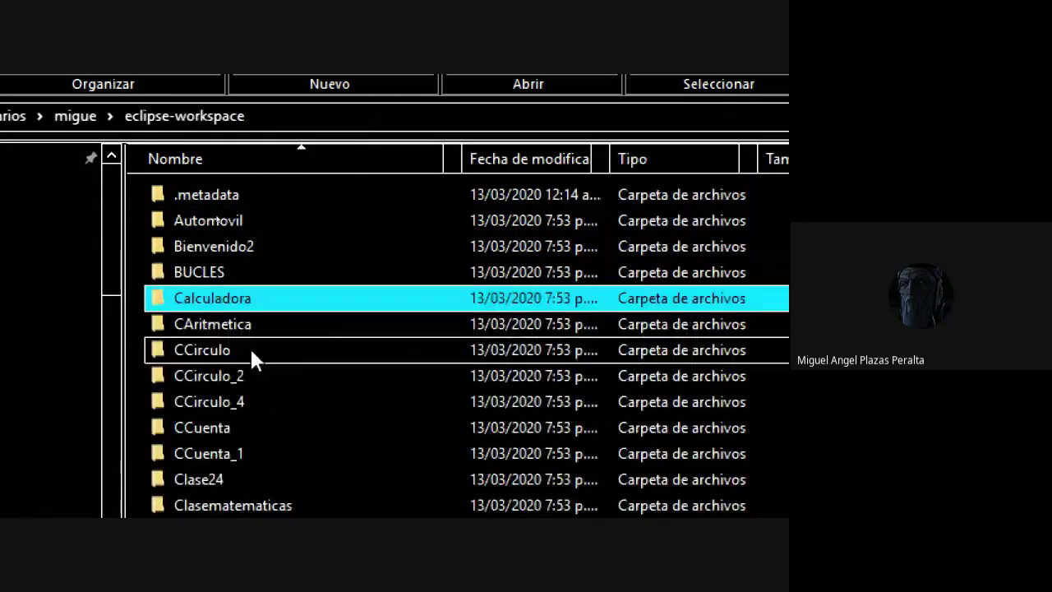
Duplicate the Calculadora project folder within eclipse-workspace.
right_click(205, 301)
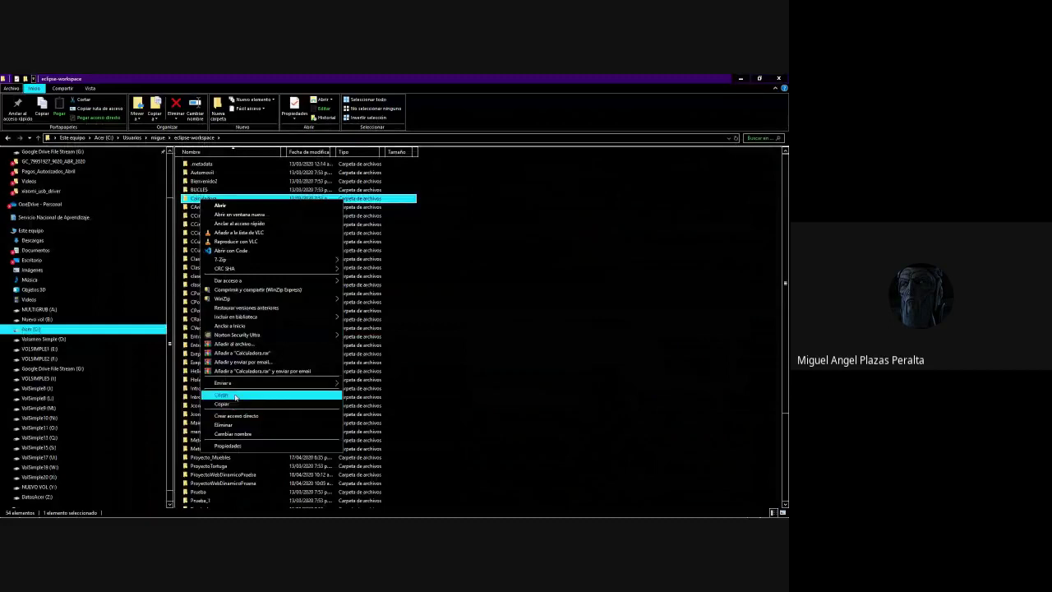
left_click(231, 404)
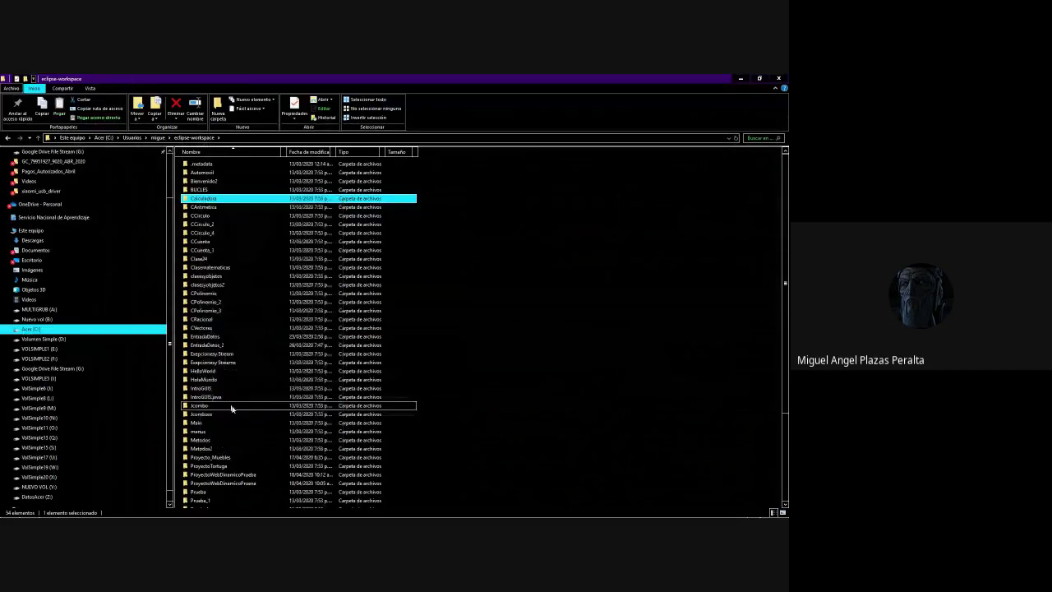
left_click(425, 346)
scroll(425, 345, "down", 5)
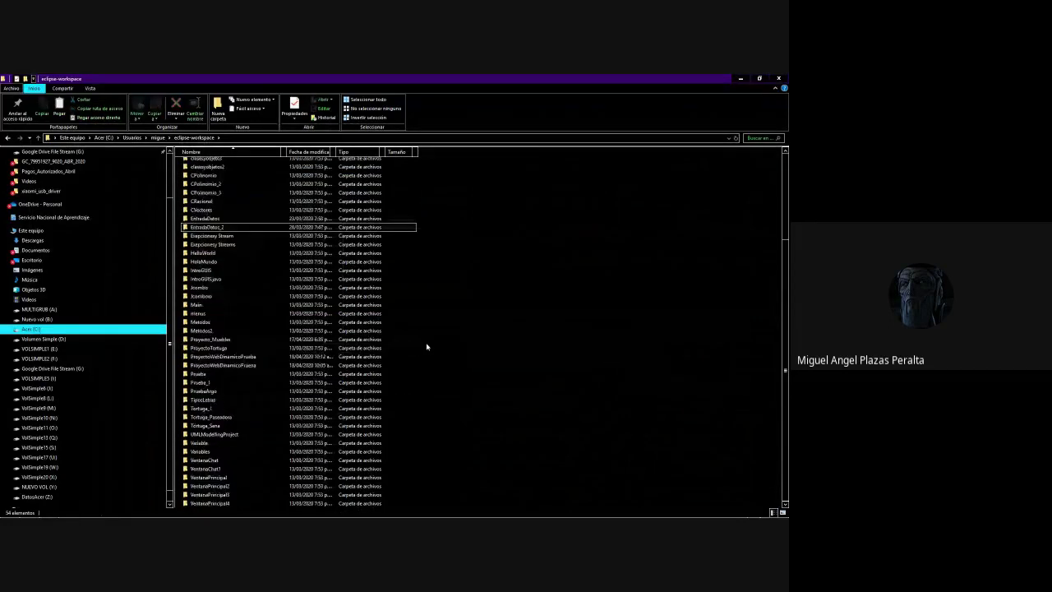
right_click(427, 346)
left_click(448, 400)
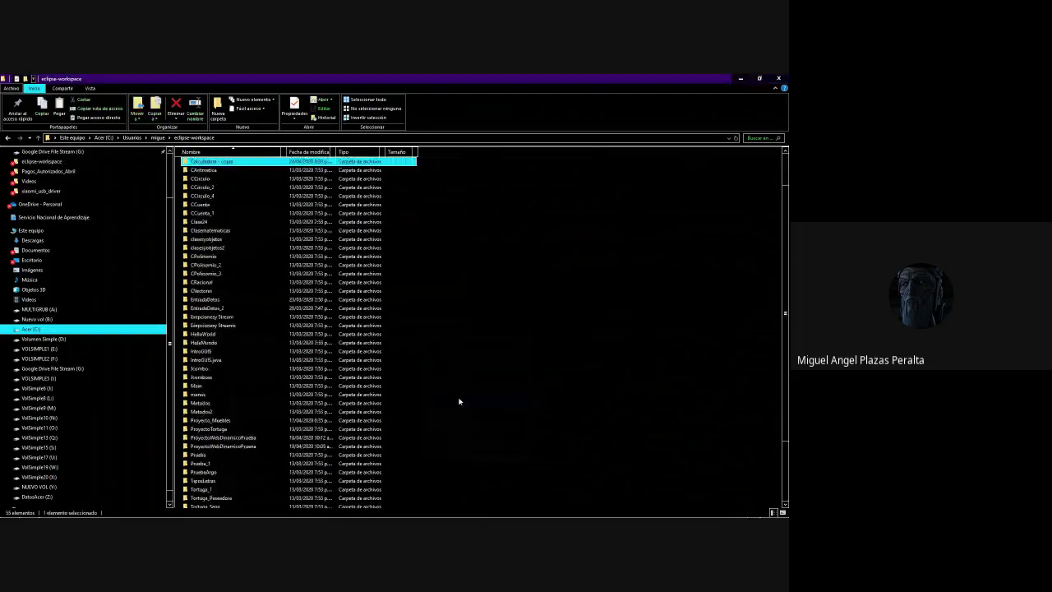
Rename the copied Calculadora folder as Calculadora_Ejemplo_.
scroll(325, 290, "up", 2)
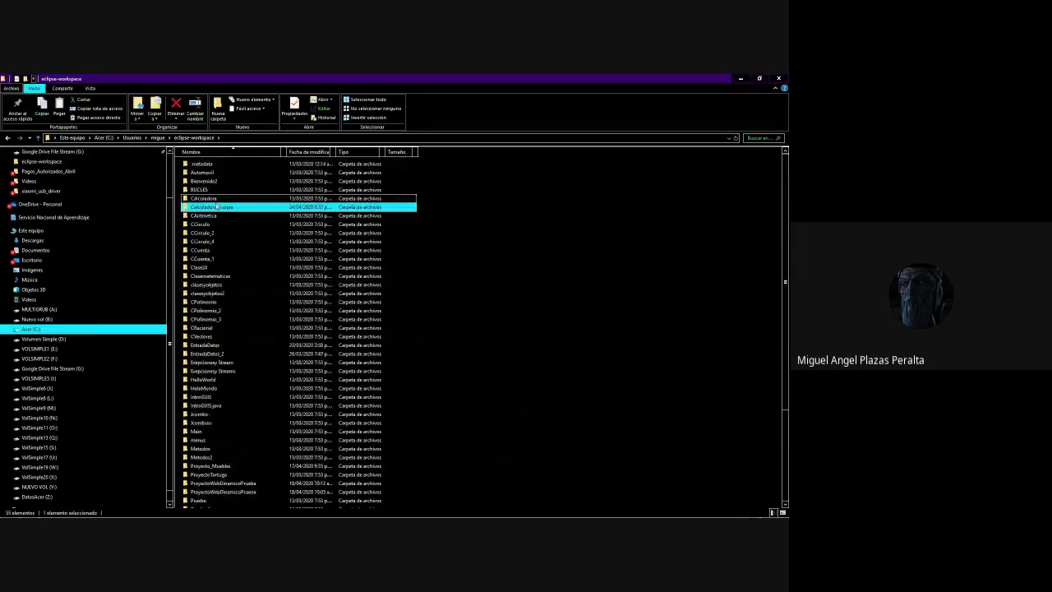
right_click(220, 209)
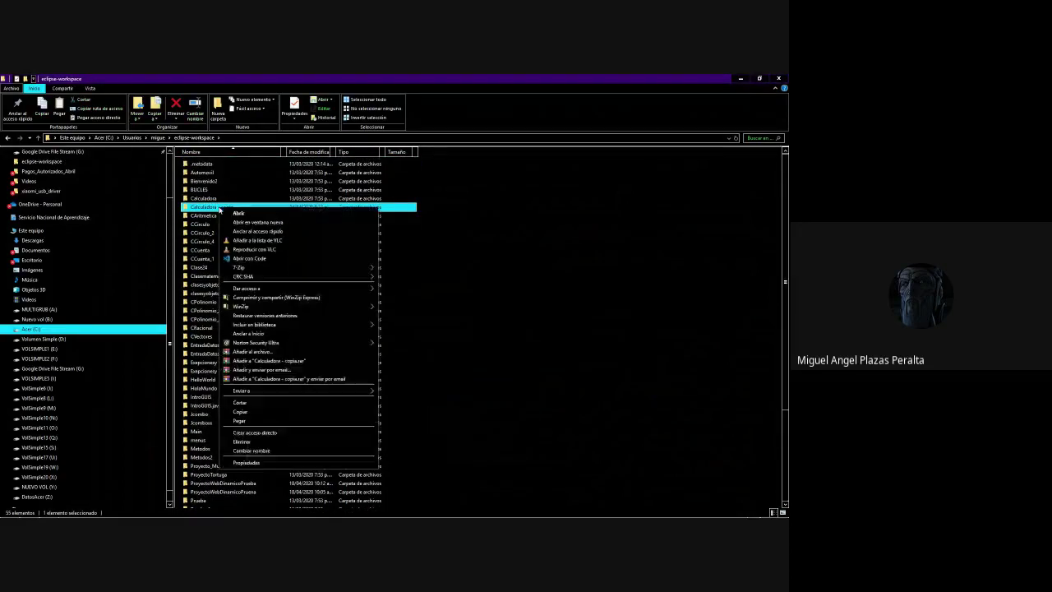
left_click(273, 451)
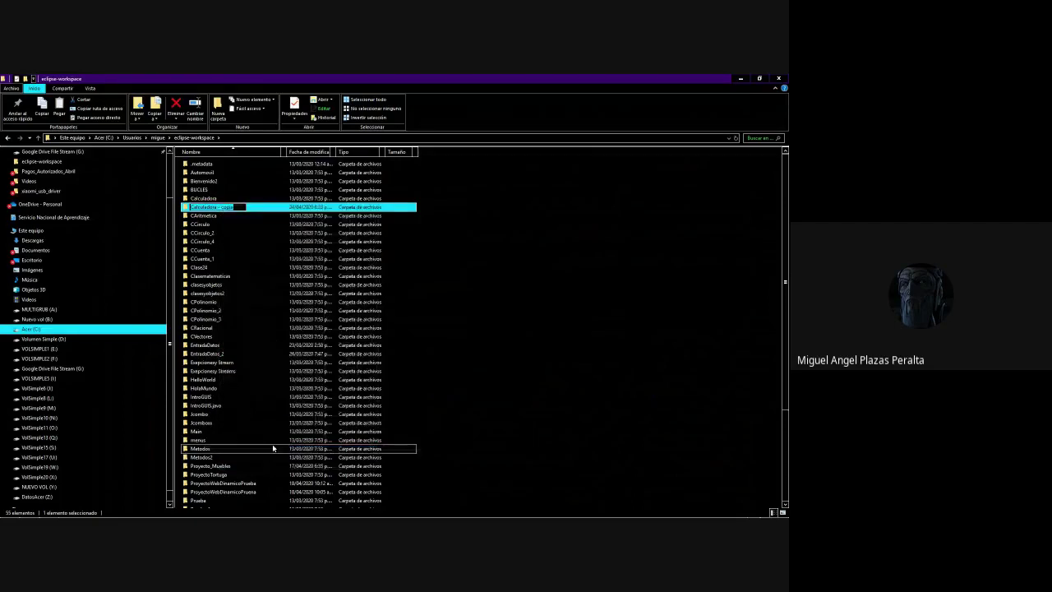
type("Calculadora_Ejemplo_")
key("Return")
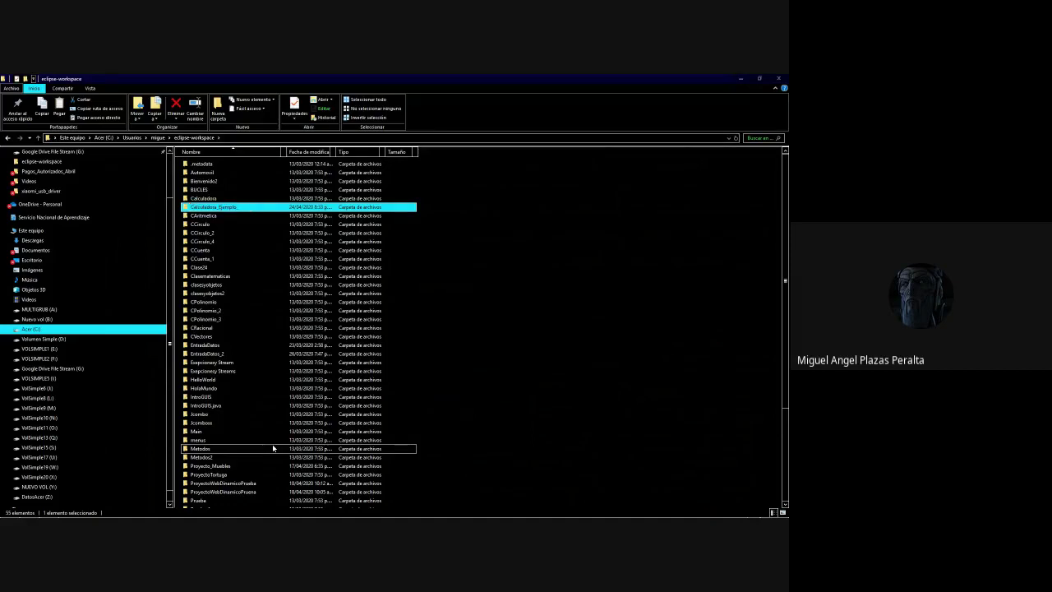
Remove the trailing underscore from the copied folder's name so it reads Calculadora_Ejemplo.
left_click(243, 207)
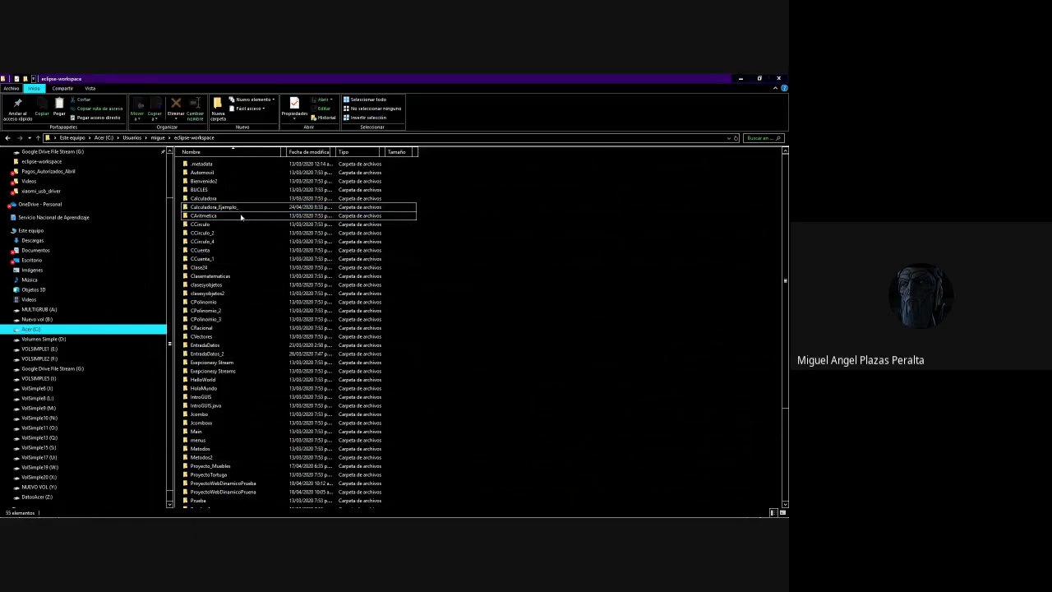
right_click(239, 211)
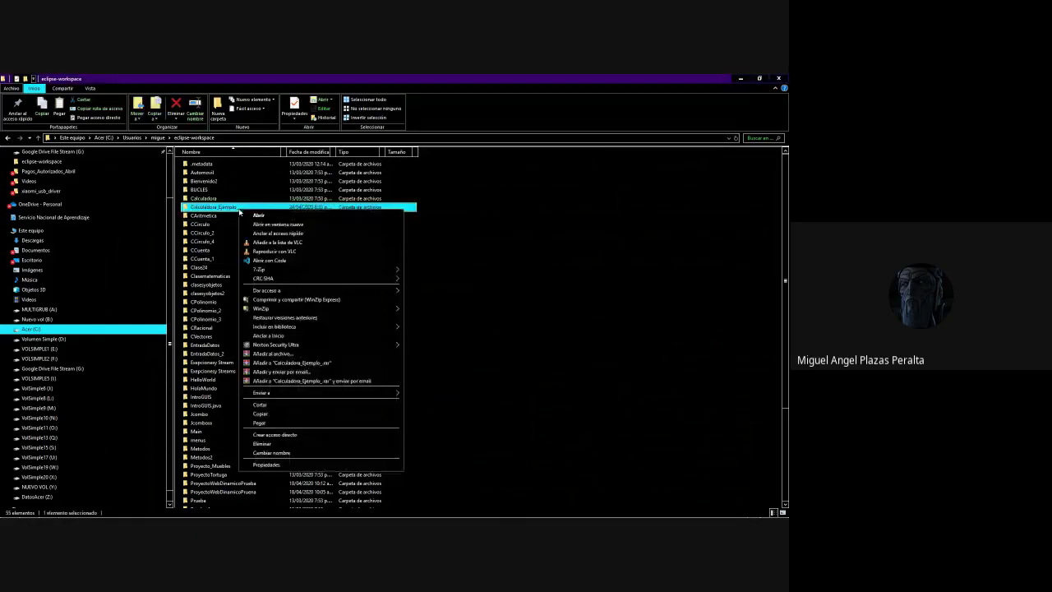
left_click(291, 452)
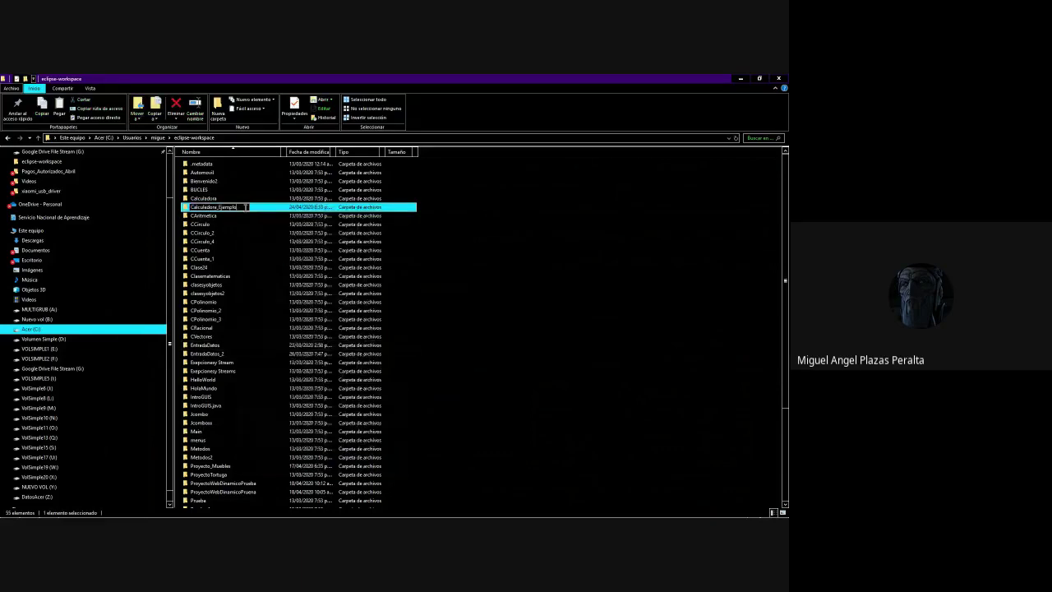
left_click(245, 208)
key("BackSpace")
key("Return")
left_click(465, 227)
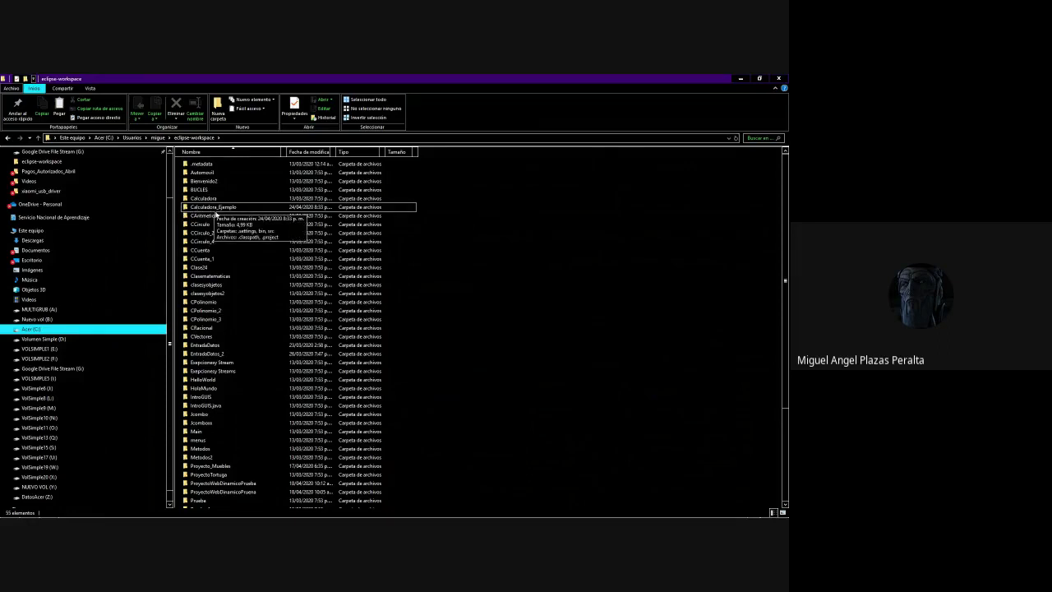
Switch to Eclipse and open the Import wizard.
left_click(197, 209)
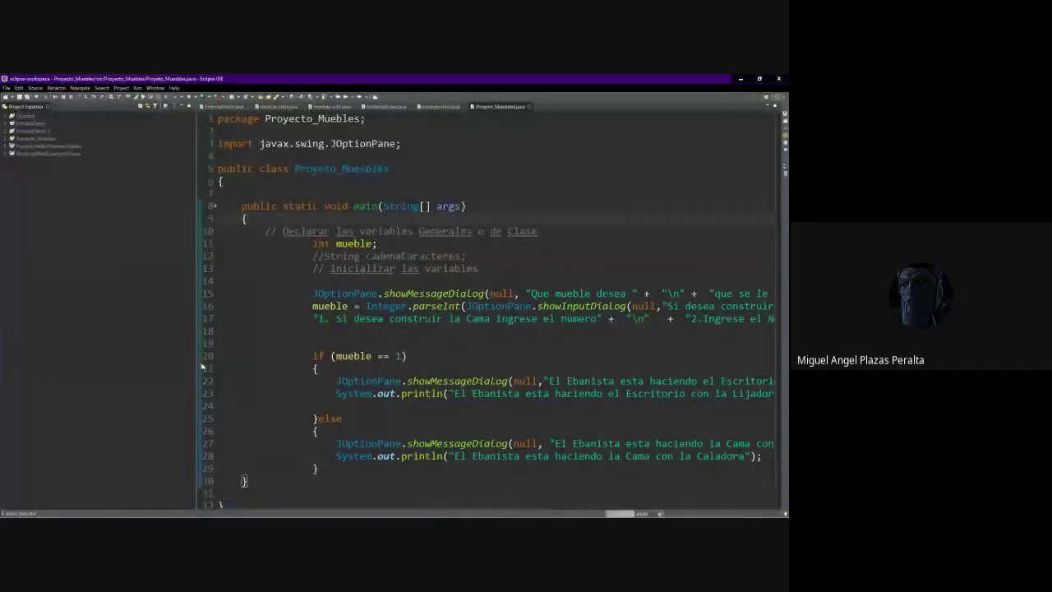
left_click(6, 88)
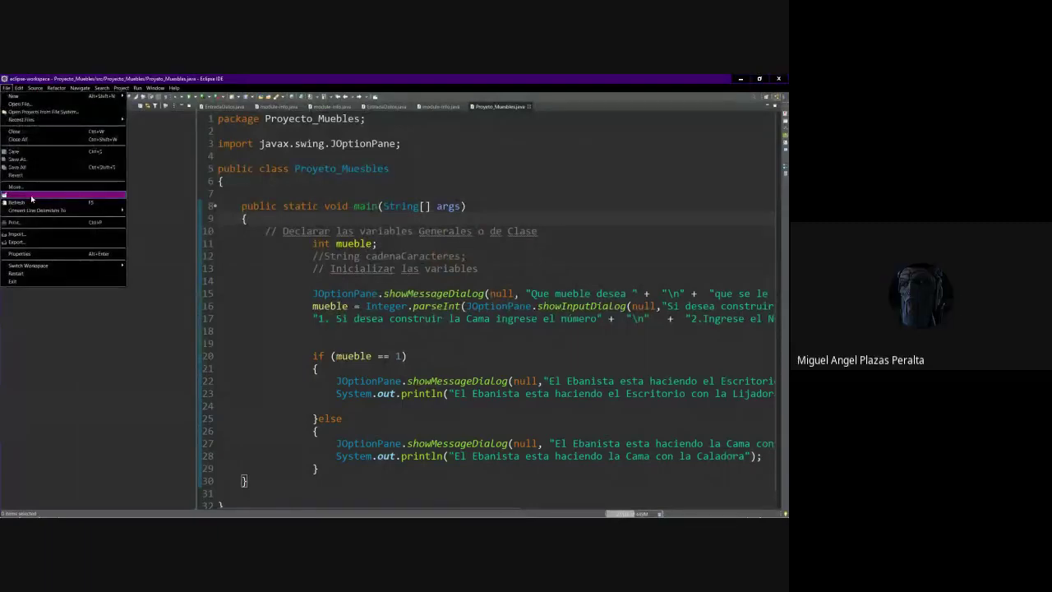
key("super+plus")
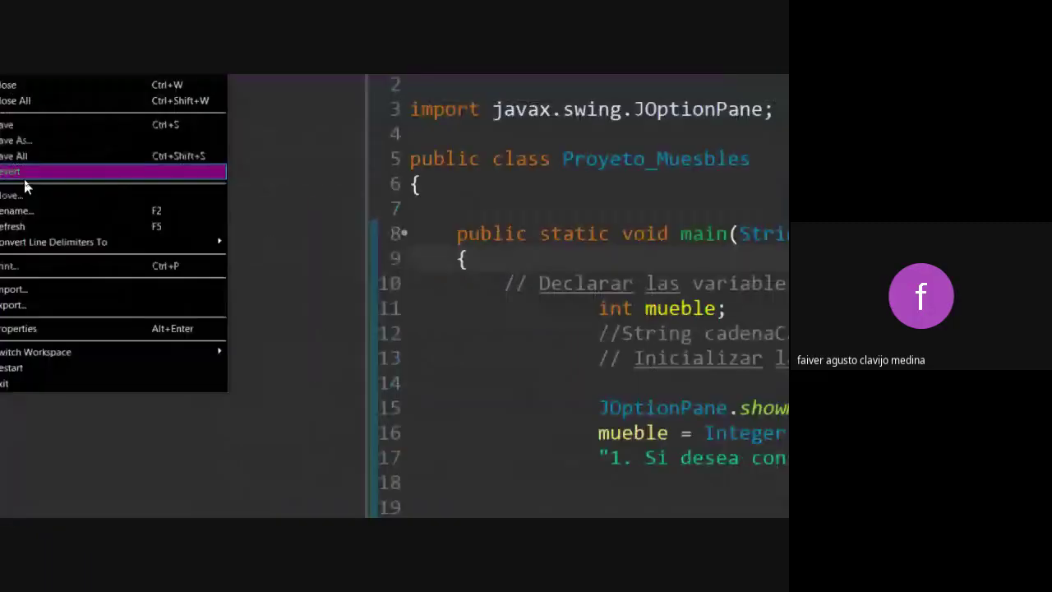
key("super+plus")
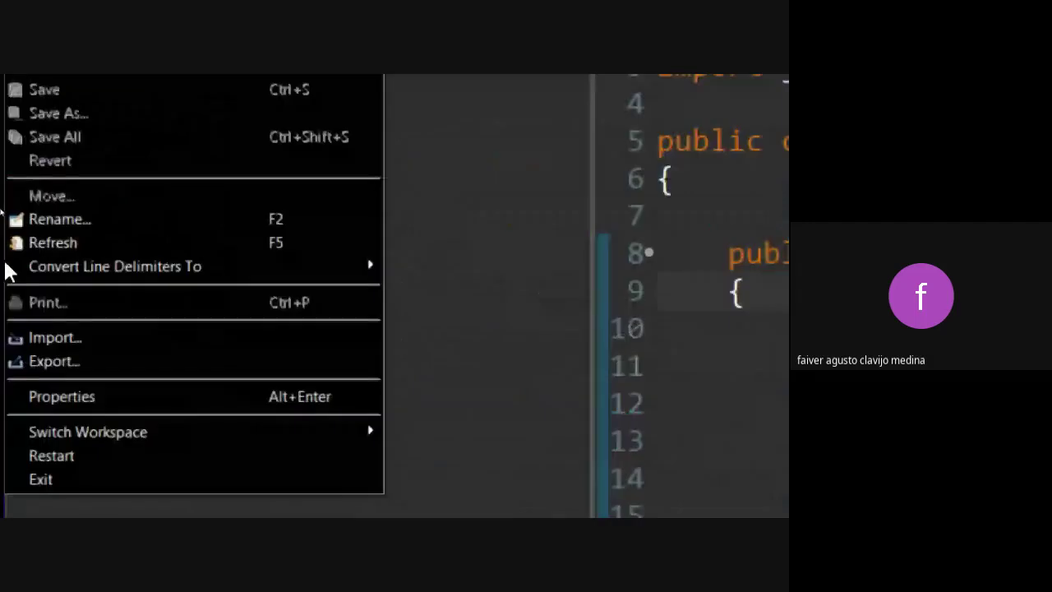
key("Escape")
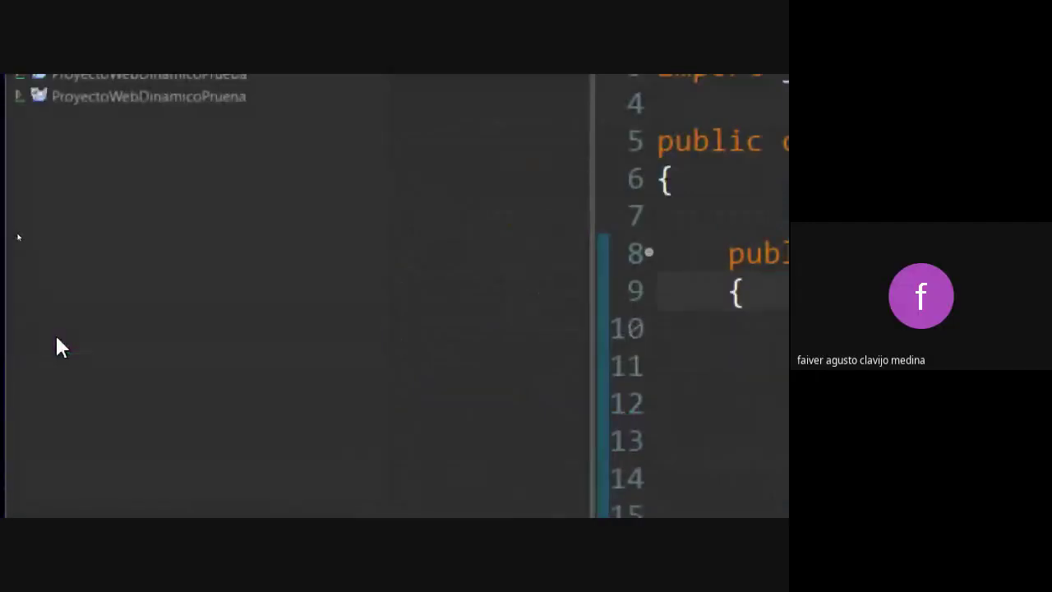
key("super+minus")
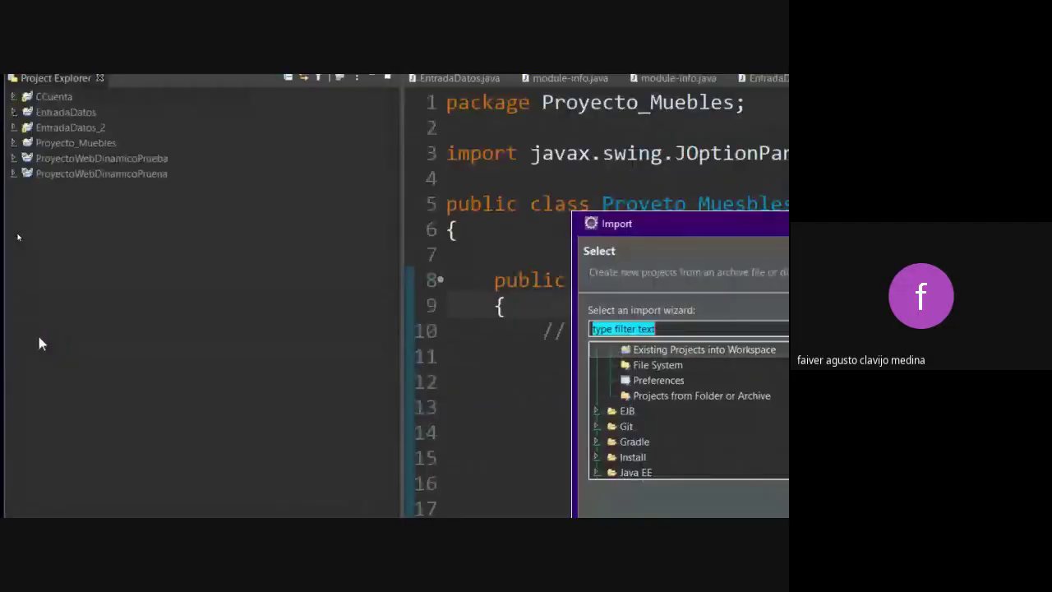
Choose Existing Projects into Workspace from the General import wizards and proceed to the project selection.
key("super+minus")
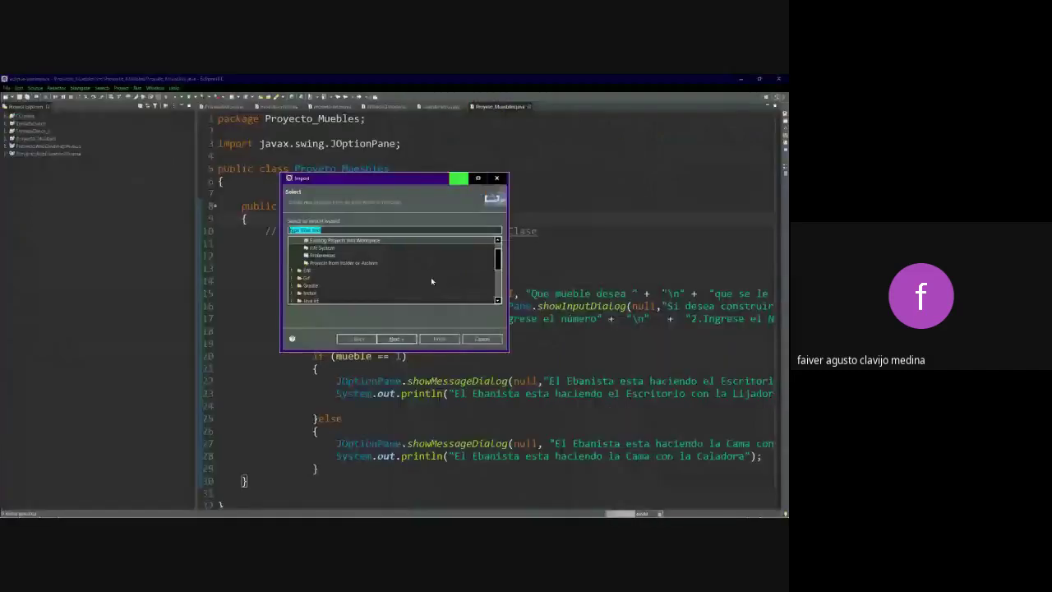
key("super+plus")
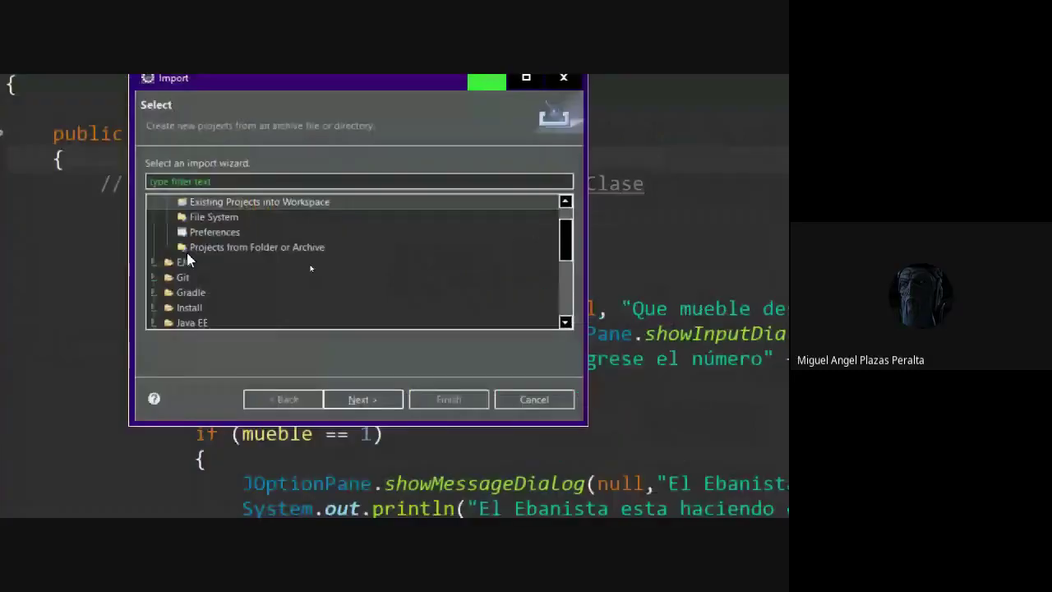
scroll(309, 262, "up", 1)
key("super+plus")
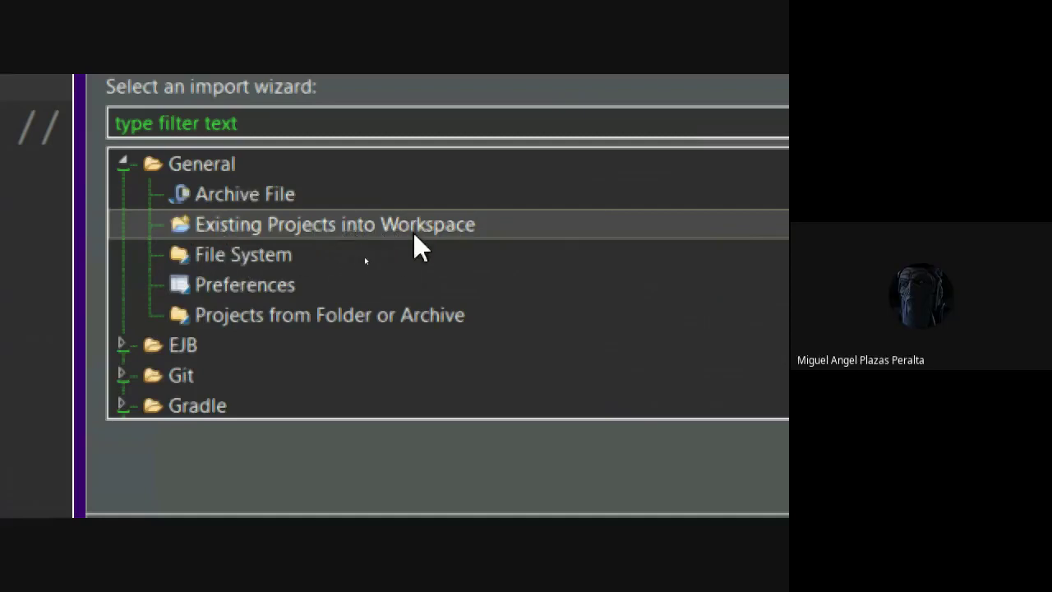
left_click(214, 223)
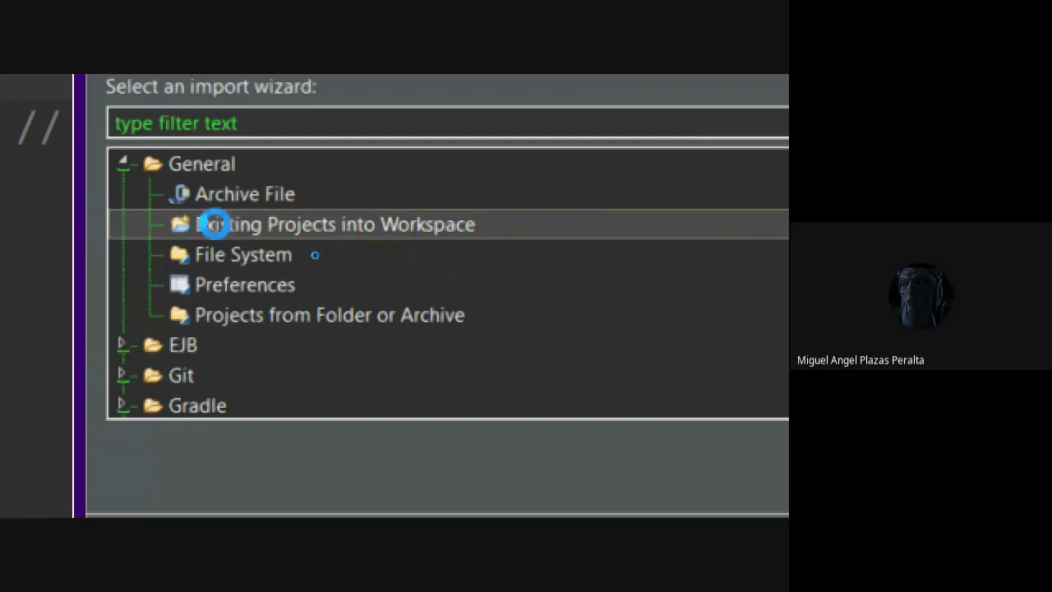
double_click(213, 223)
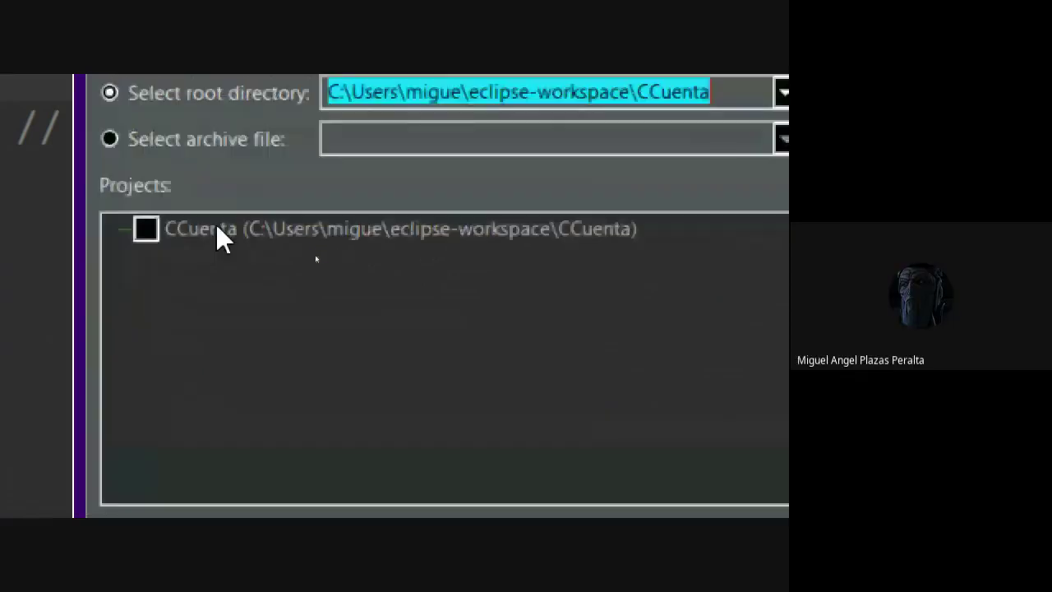
left_click(218, 230)
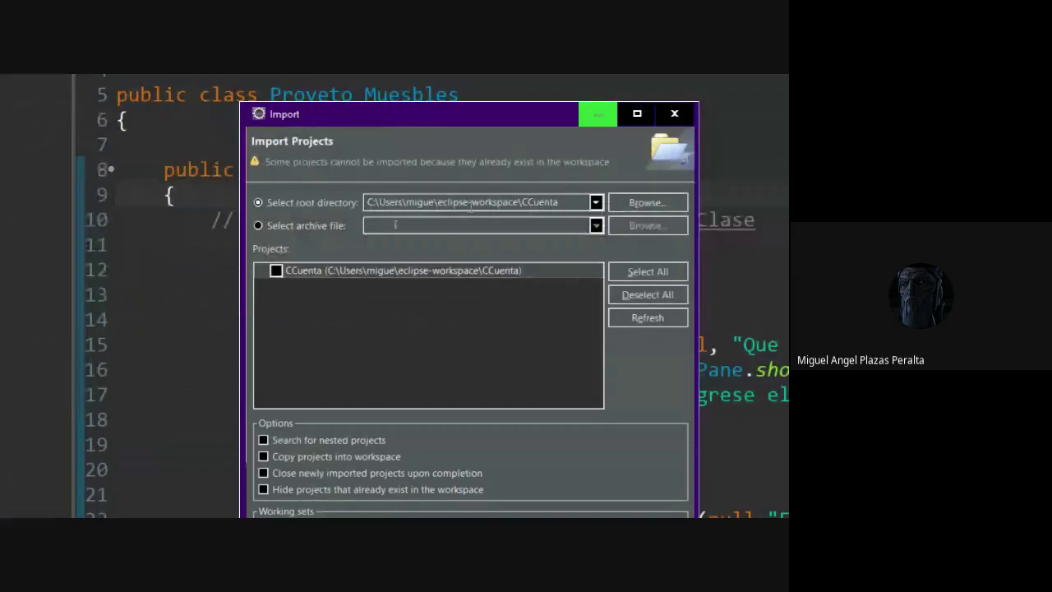
Set the import root directory to the Calculadora_Ejemplo folder in eclipse-workspace.
double_click(439, 201)
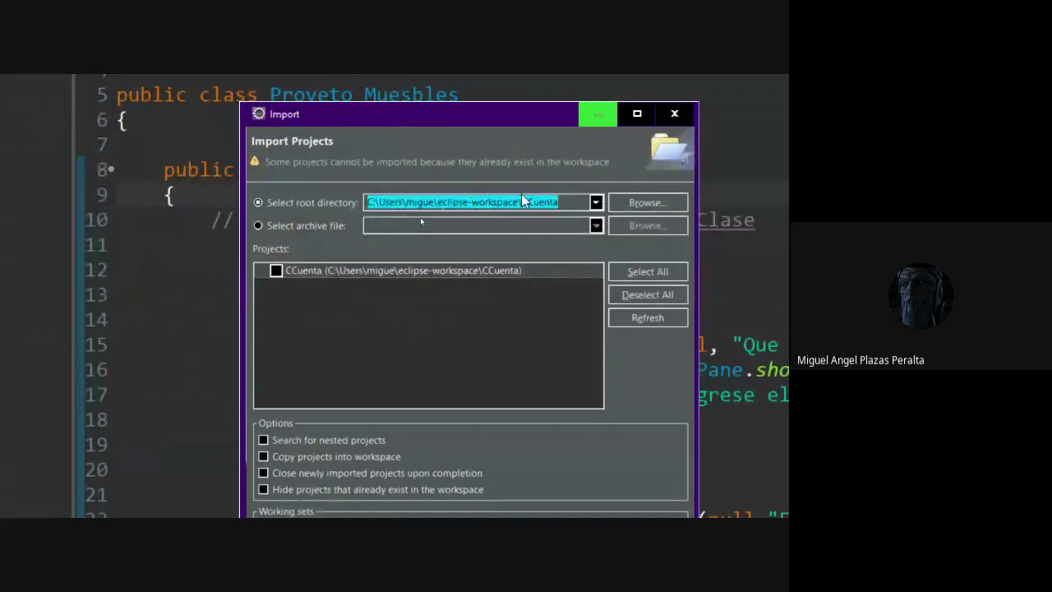
left_click(672, 200)
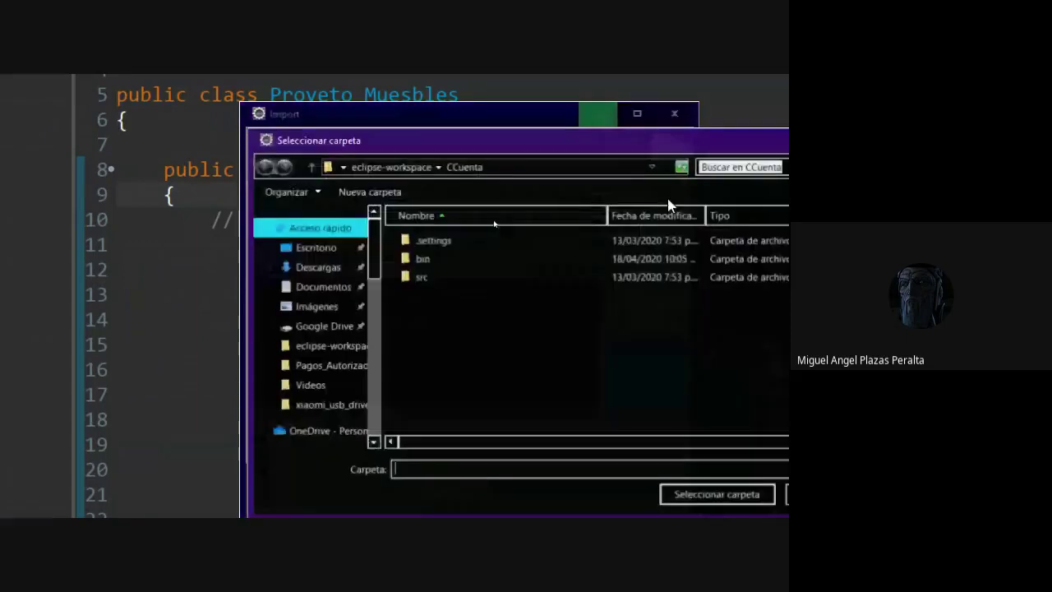
left_click_drag(515, 139, 293, 111)
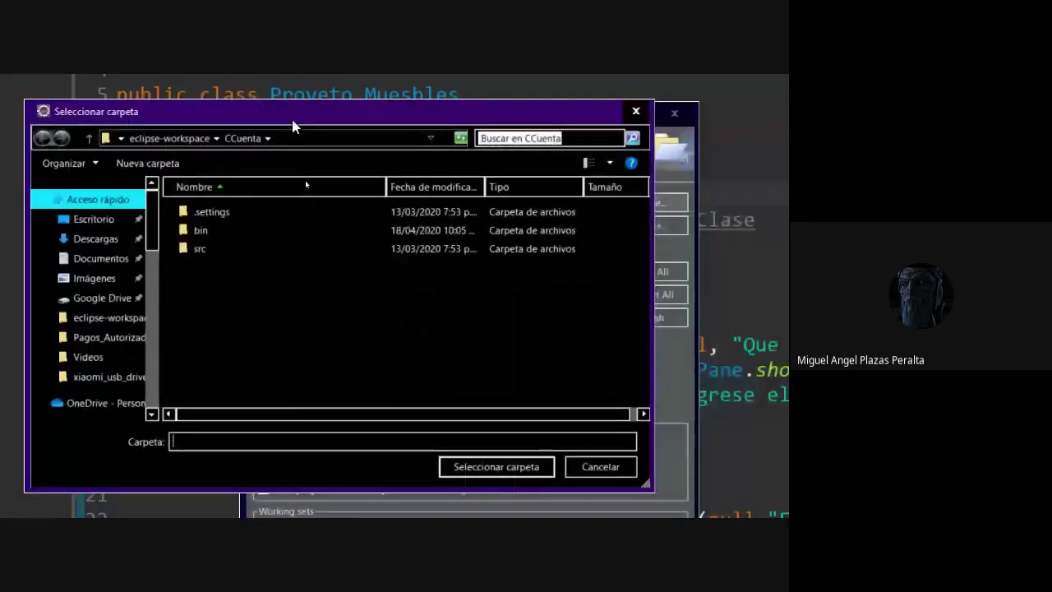
left_click(190, 131)
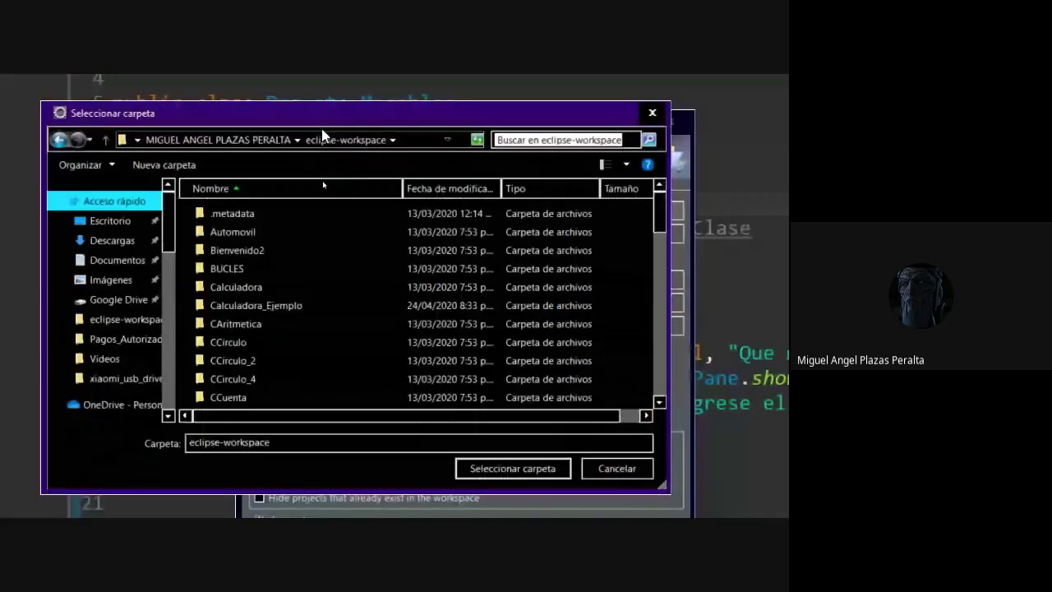
left_click(266, 287)
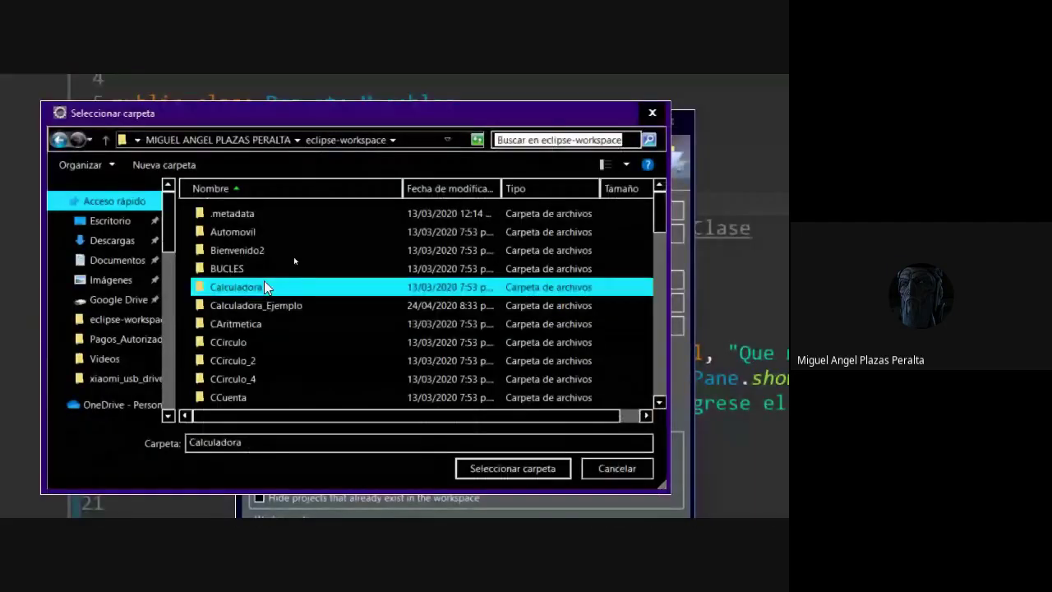
left_click(280, 307)
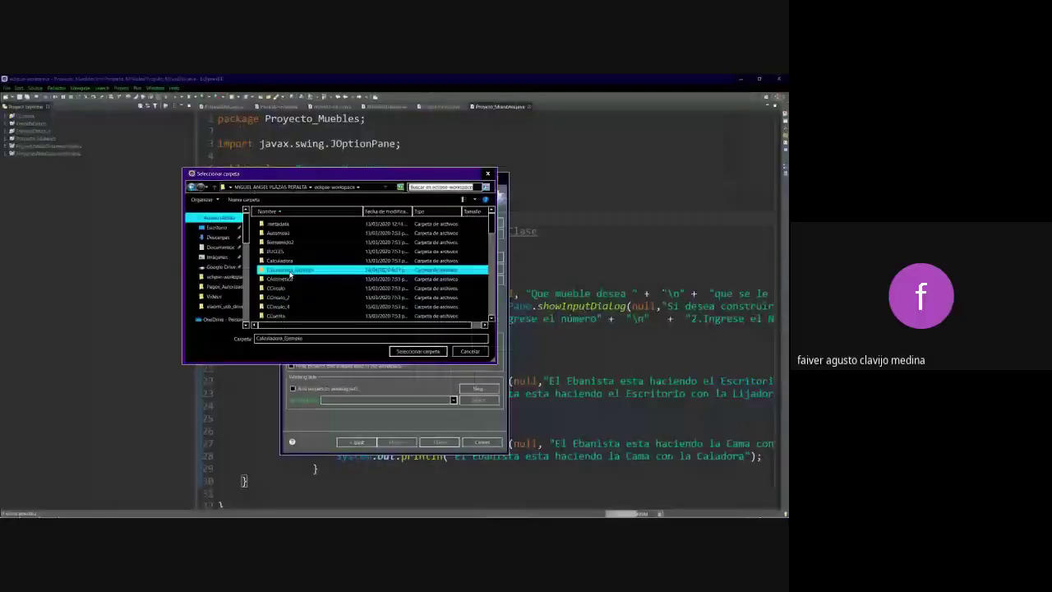
left_click(378, 383)
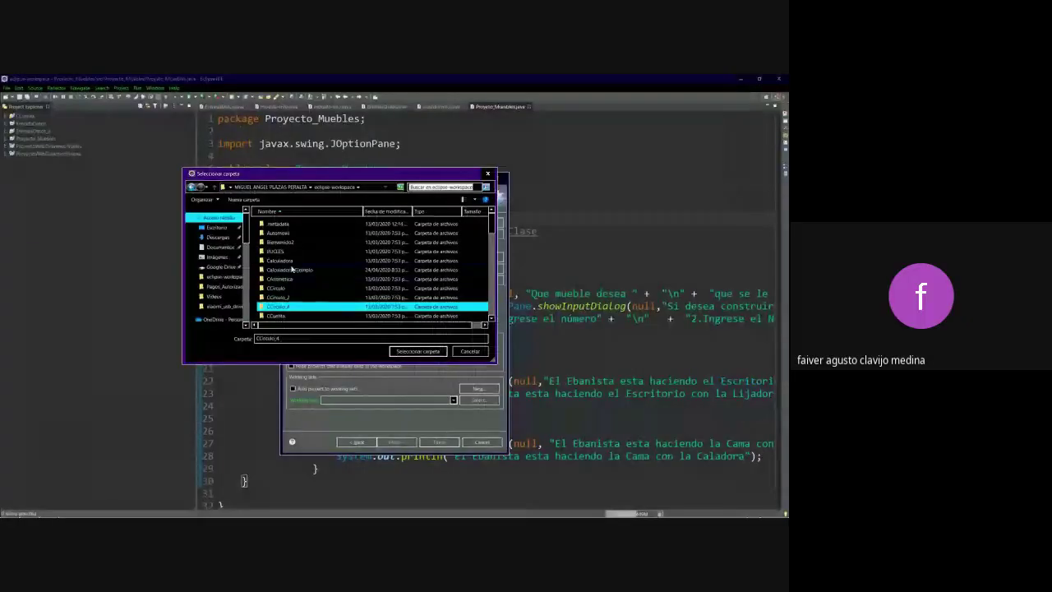
left_click(260, 306)
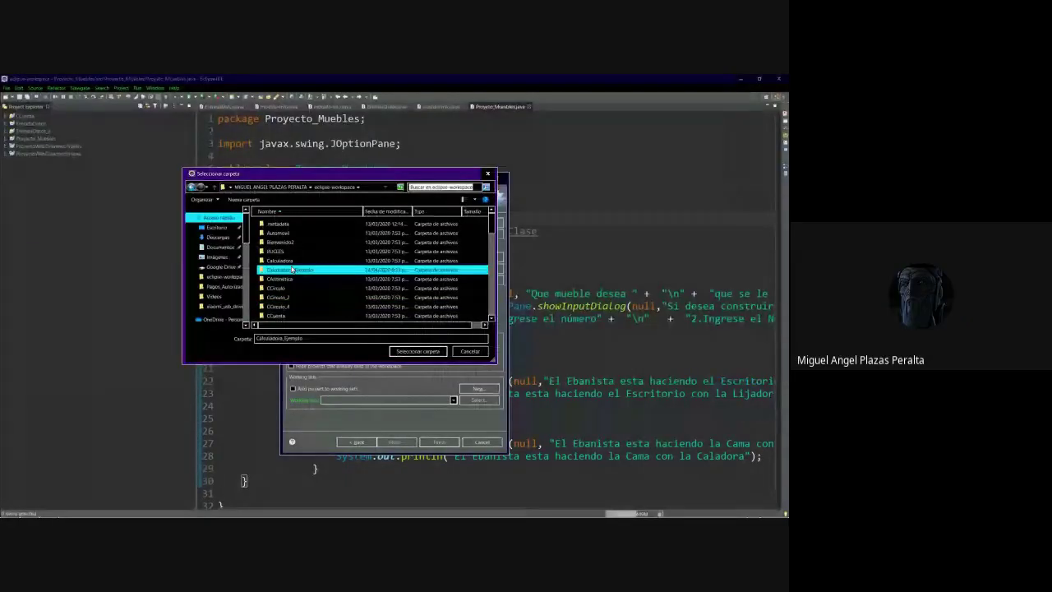
left_click(419, 351)
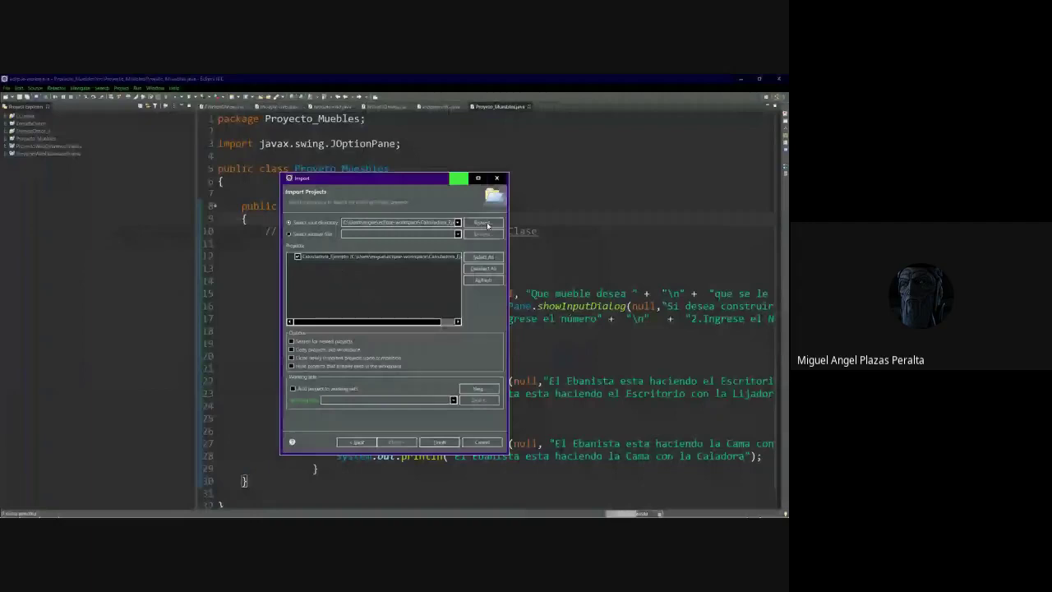
Browse again for the Calculadora_Ejemplo root directory and inspect the full path of the listed project.
left_click(482, 222)
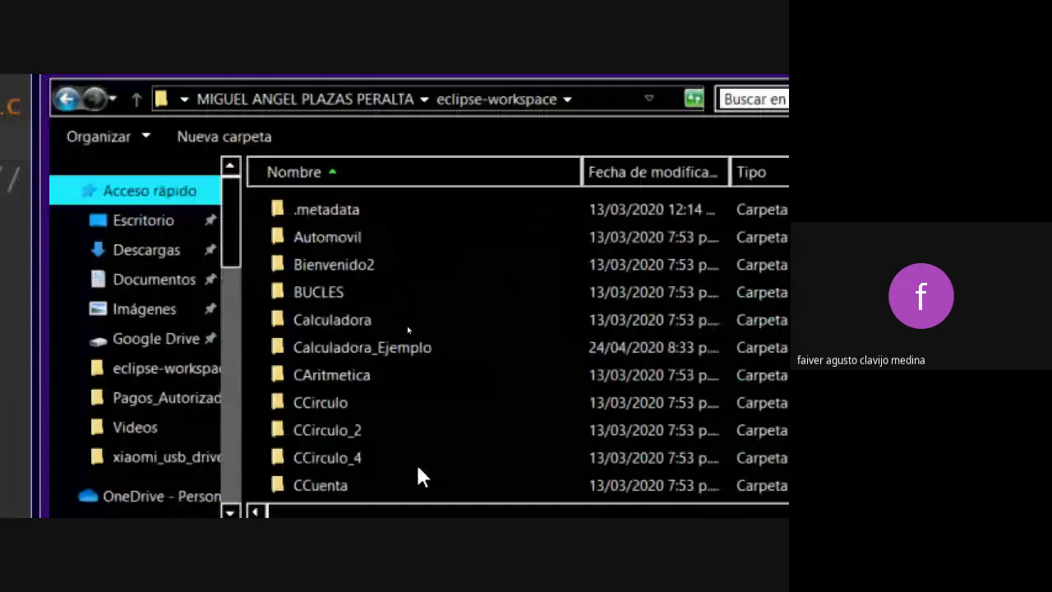
left_click(424, 352)
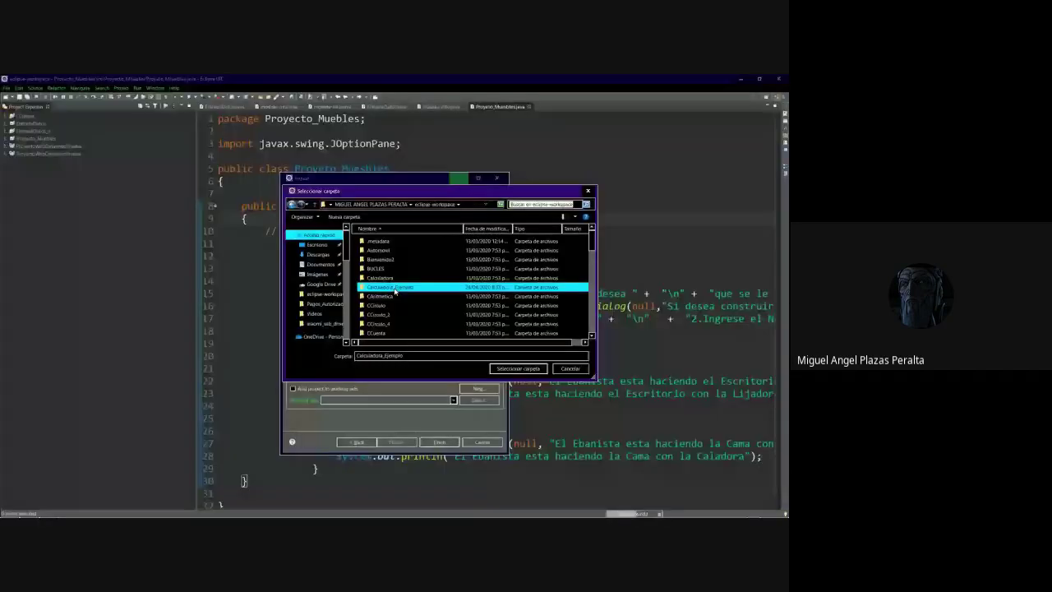
left_click(518, 368)
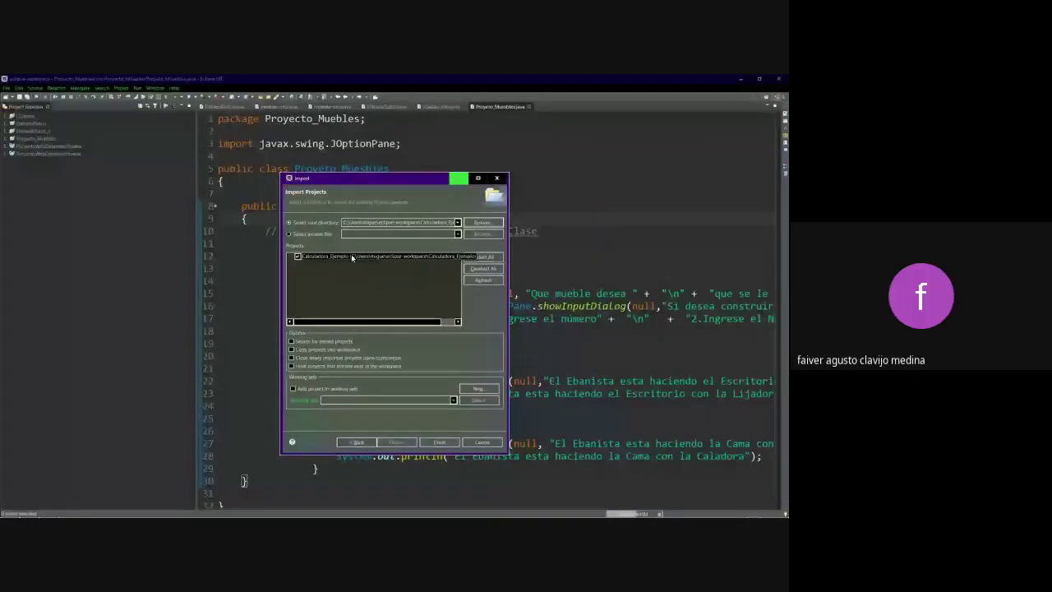
left_click_drag(402, 323, 418, 323)
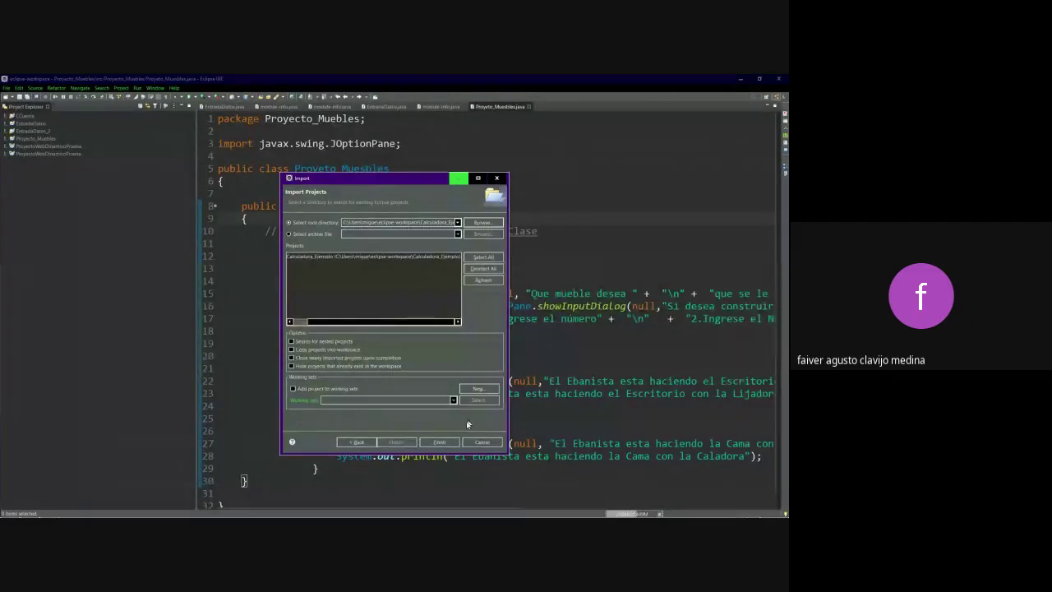
Reselect Calculadora_Ejemplo in eclipse-workspace as the root directory and finish the project import.
left_click(476, 223)
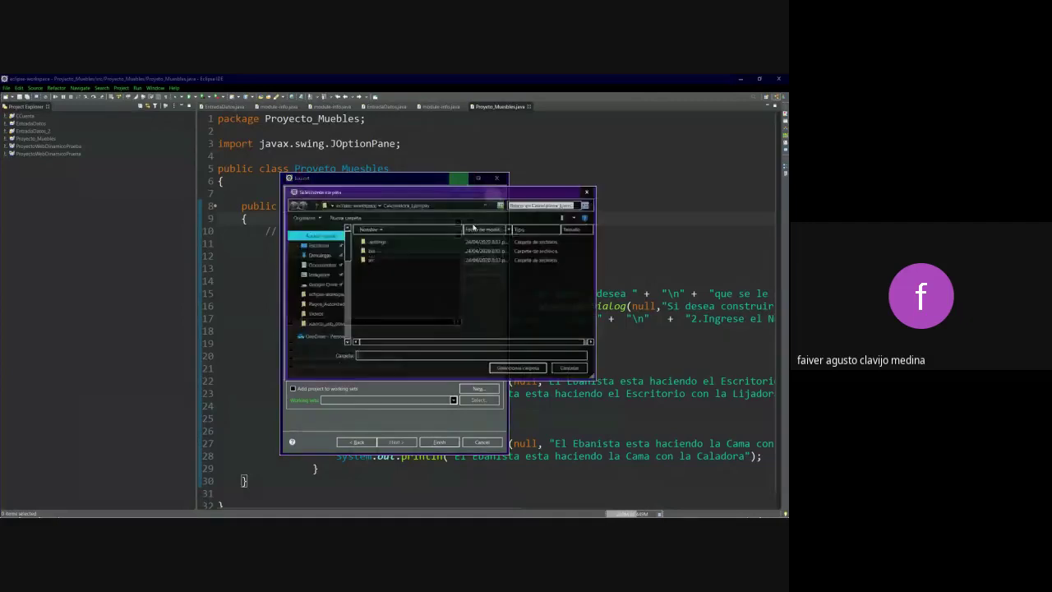
left_click(353, 204)
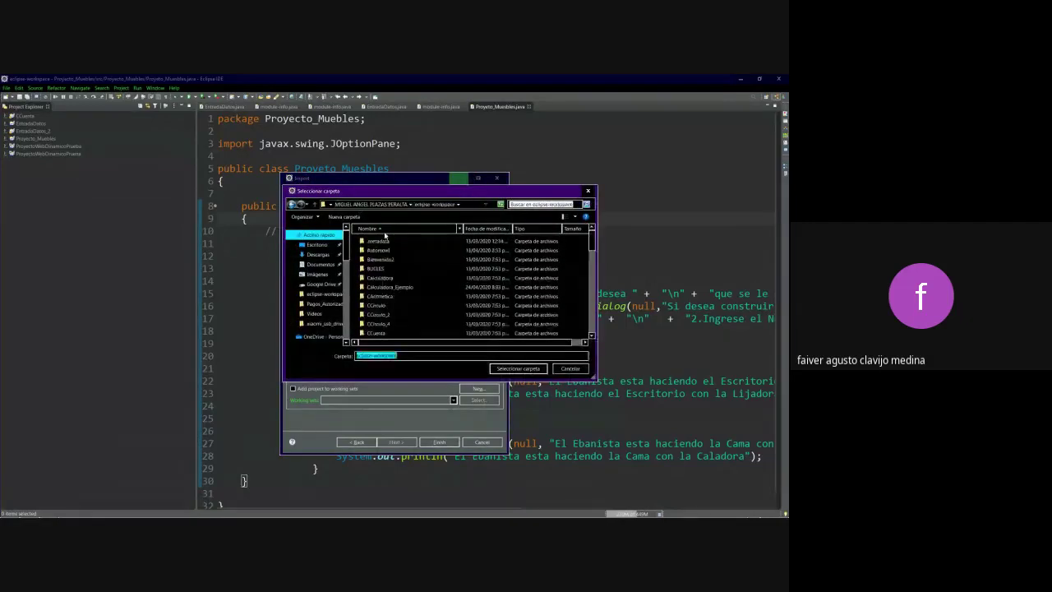
scroll(388, 289, "up", 1)
left_click(390, 287)
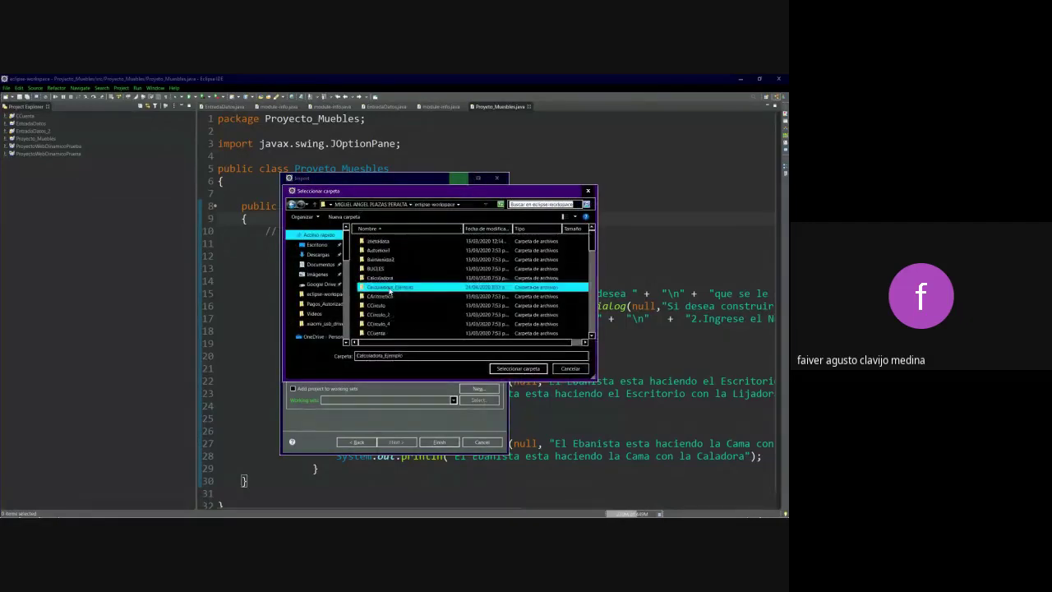
left_click(519, 370)
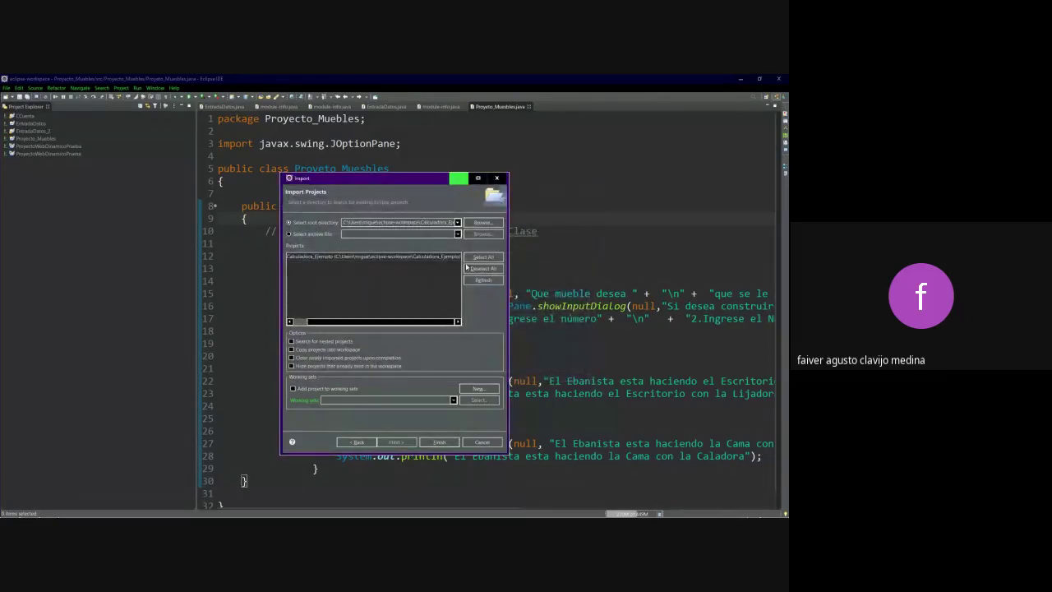
left_click(456, 442)
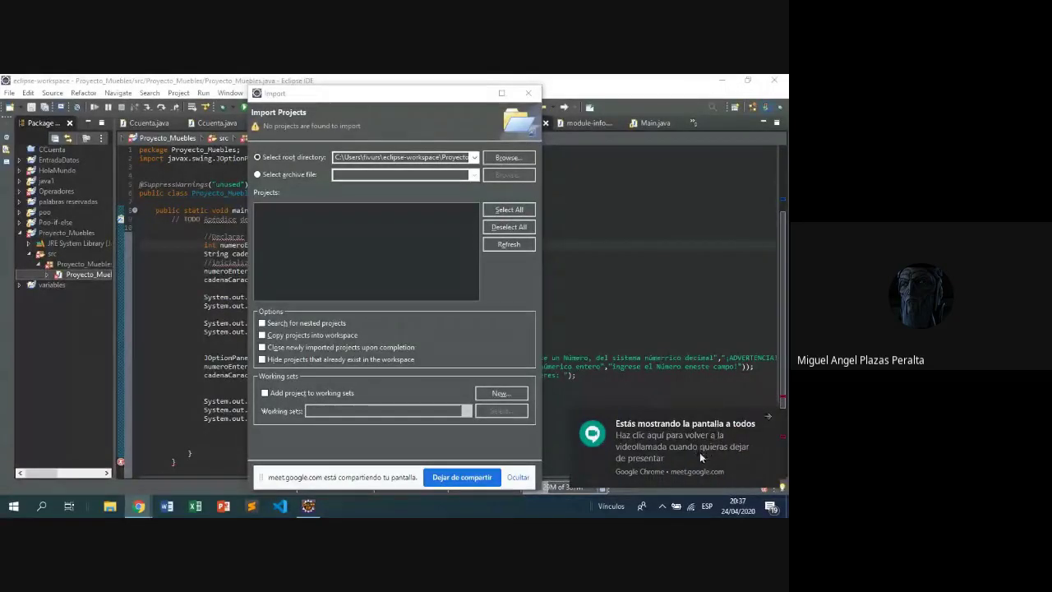
Dismiss the screen-sharing notification and try to use the Proyecto-Ebanisteria folder in eclipse-workspace as the import root directory.
left_click(766, 421)
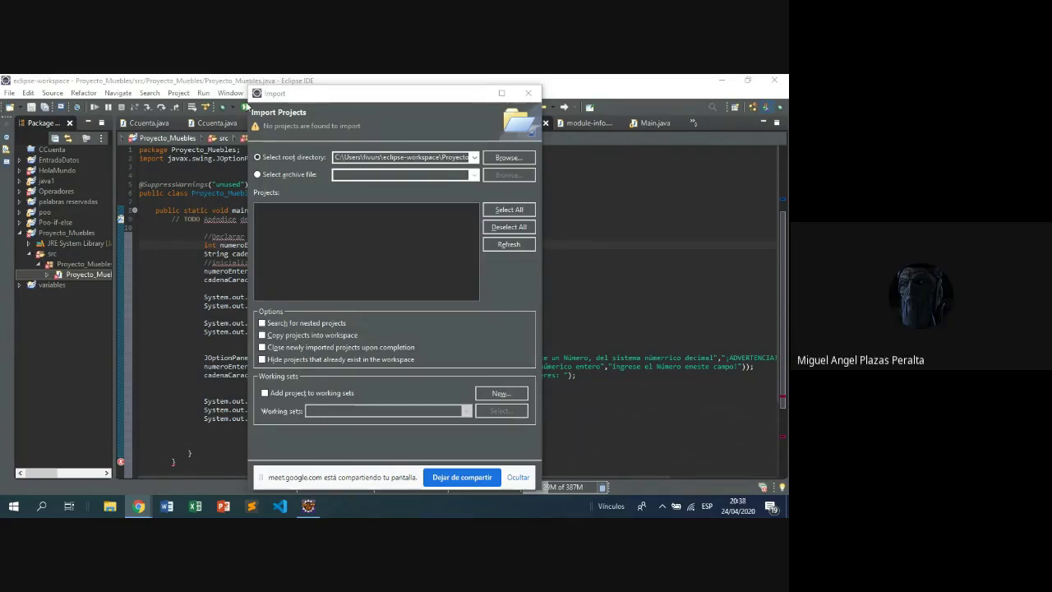
left_click(503, 156)
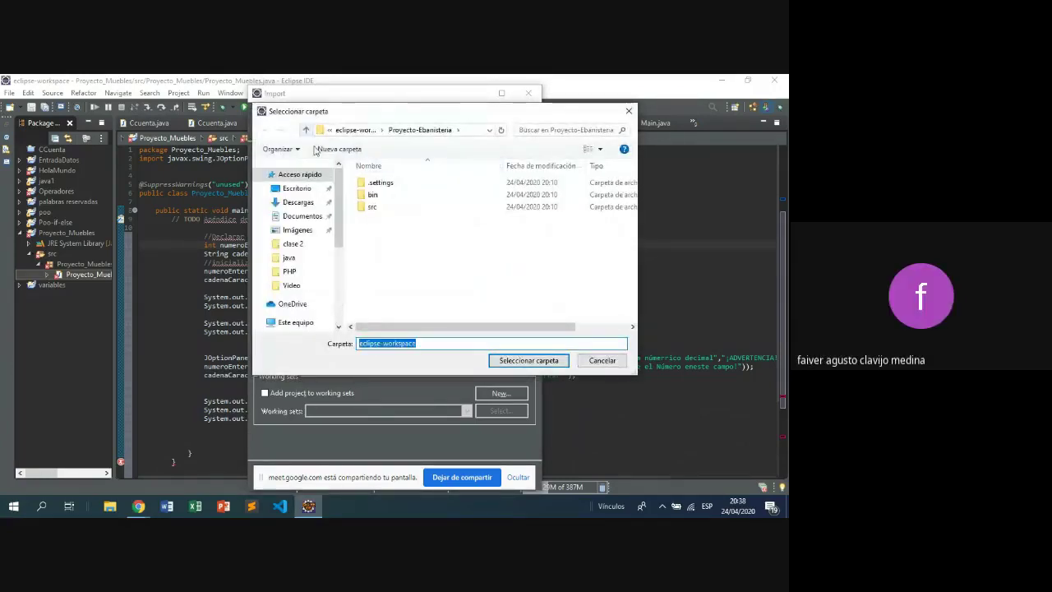
left_click(306, 129)
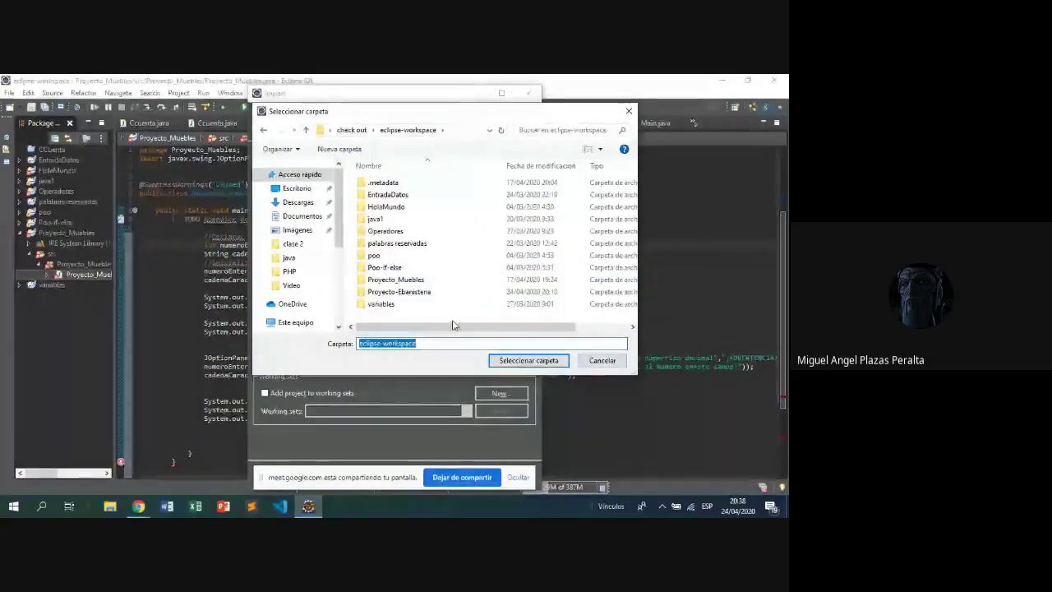
left_click(398, 292)
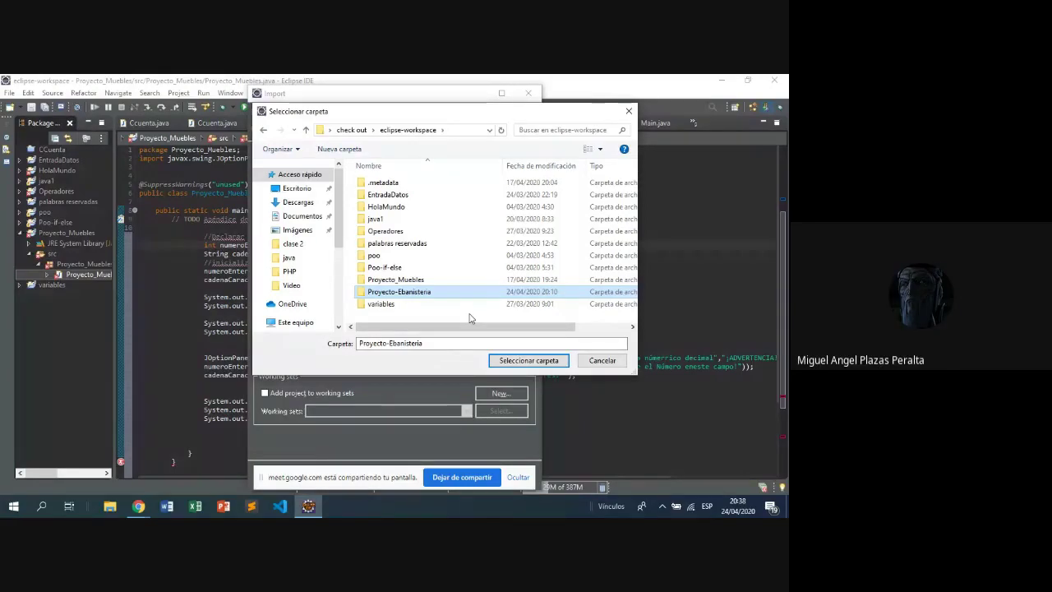
left_click(528, 360)
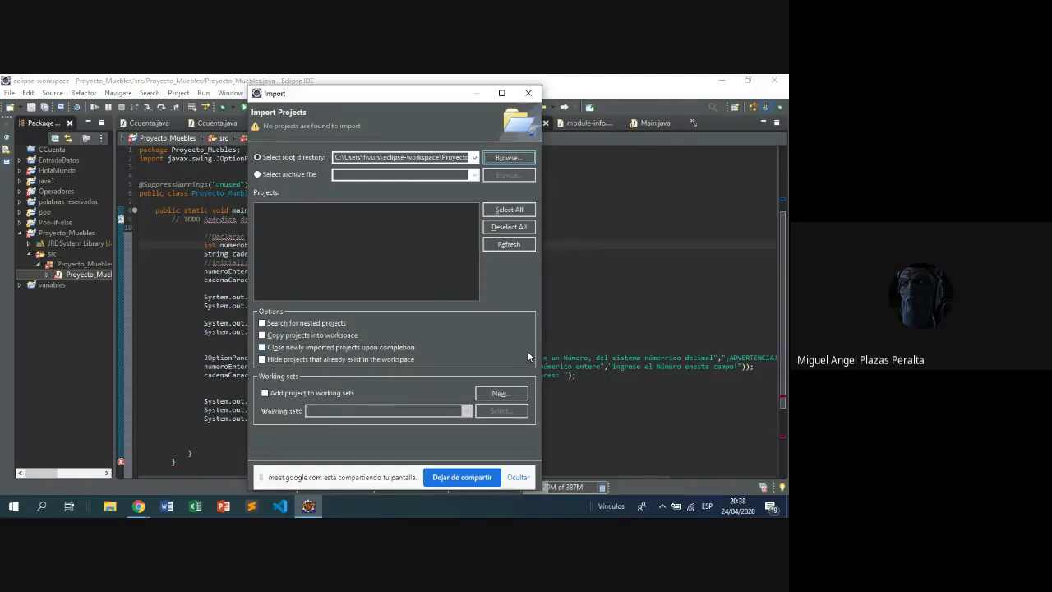
left_click(260, 174)
left_click(260, 174)
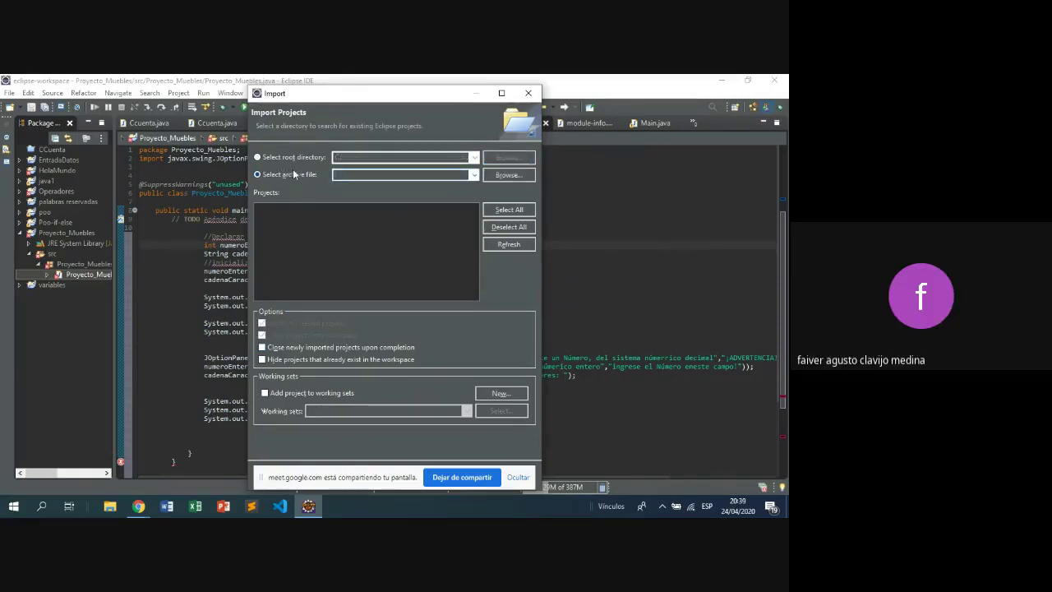
left_click(526, 175)
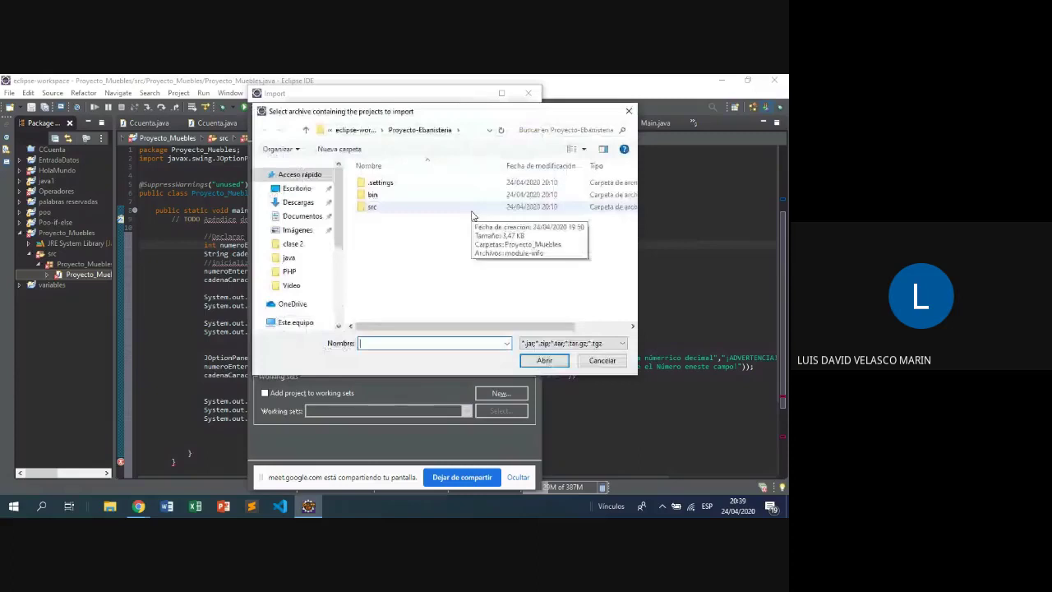
left_click(306, 130)
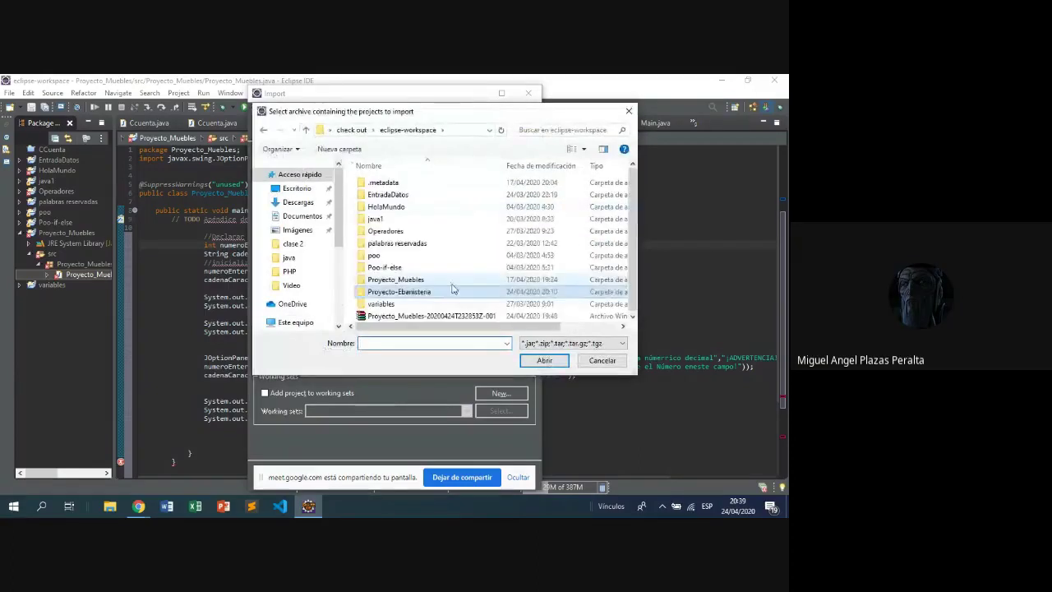
left_click(452, 290)
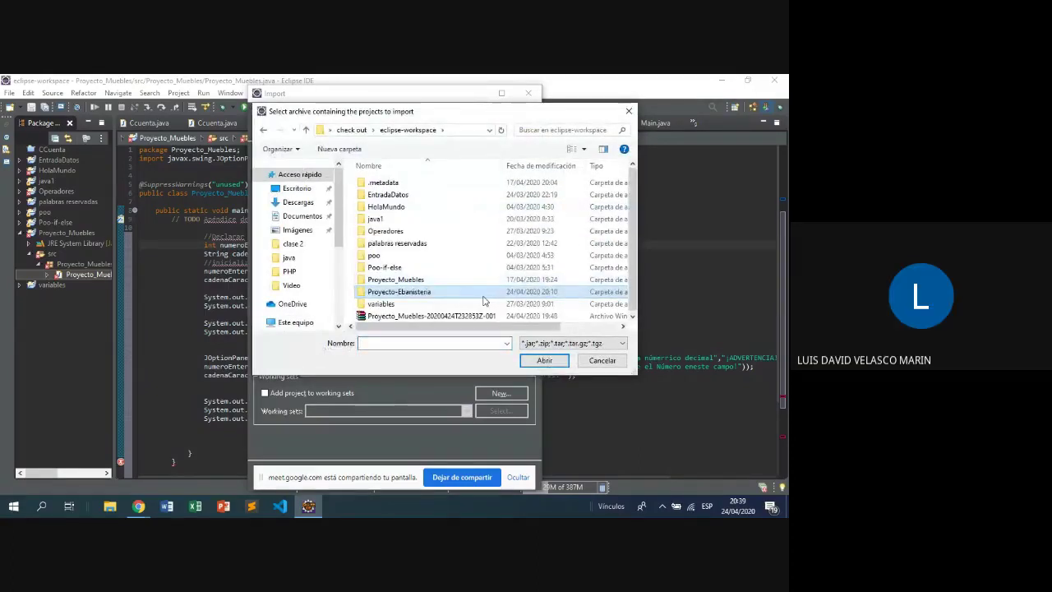
left_click(544, 361)
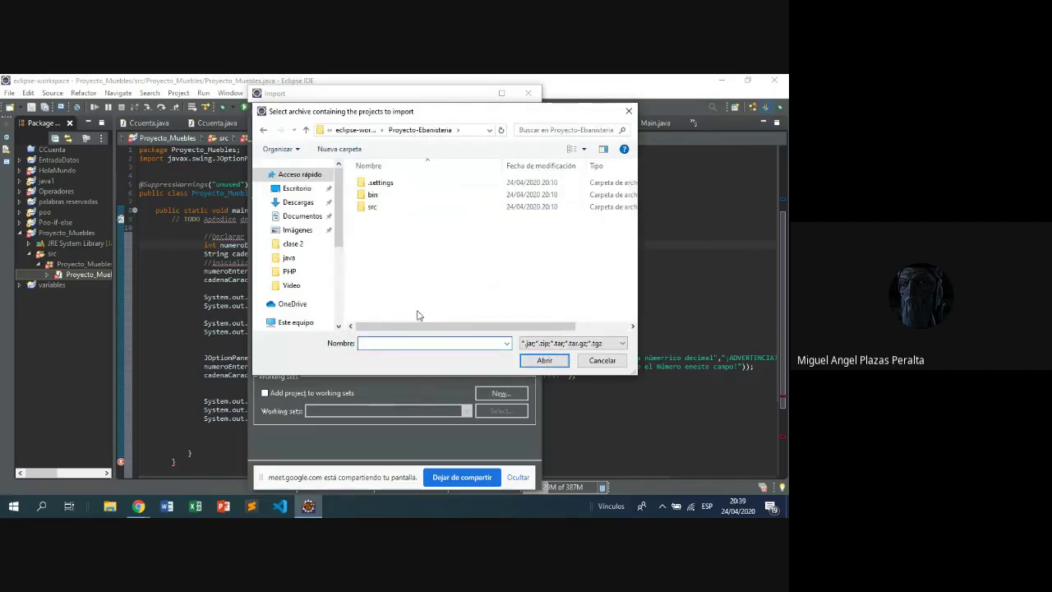
left_click(372, 194)
left_click(368, 217)
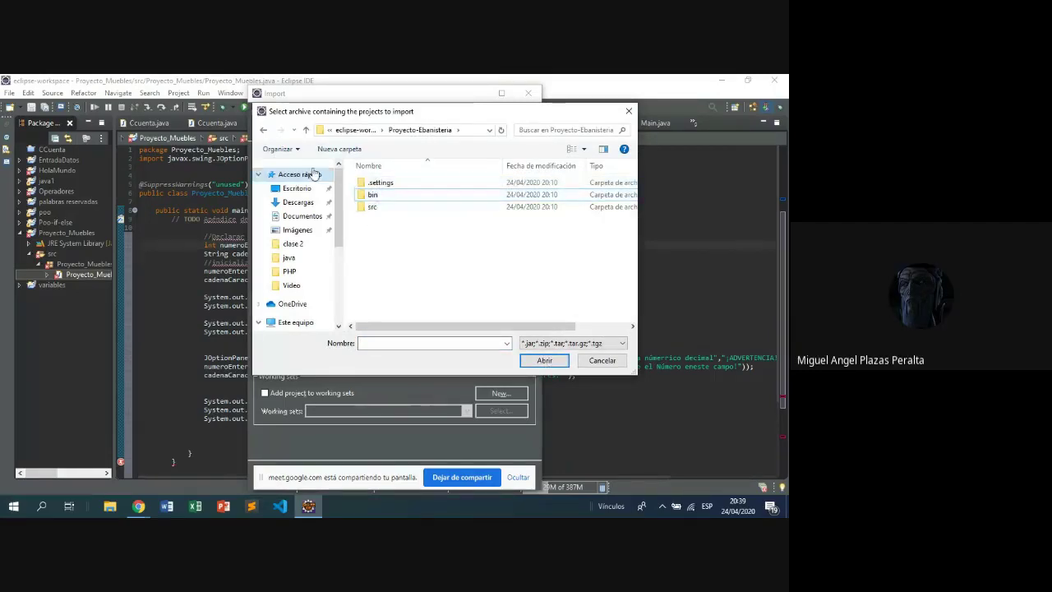
left_click(306, 130)
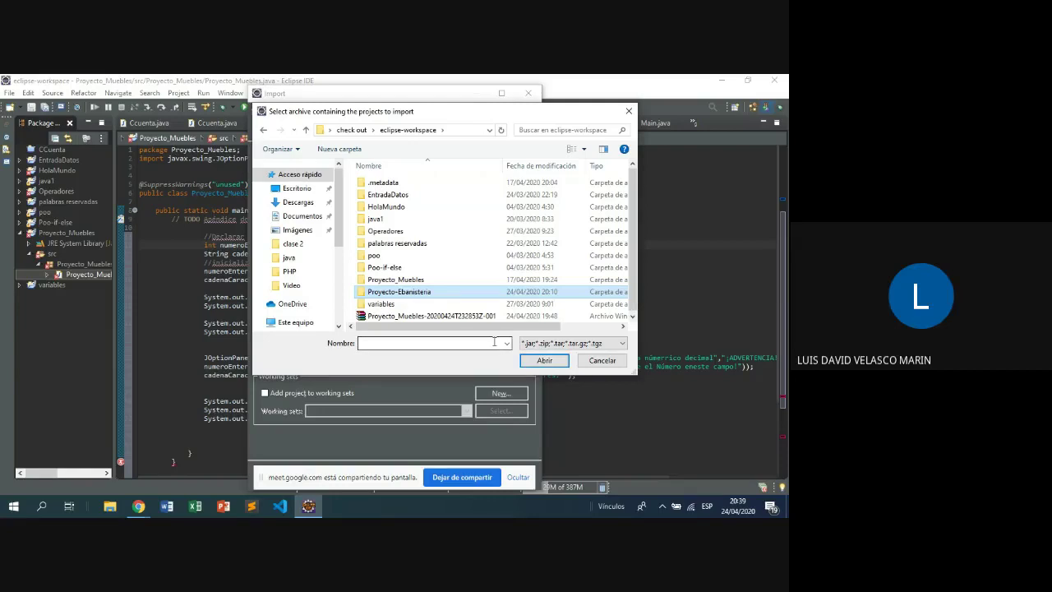
left_click(592, 364)
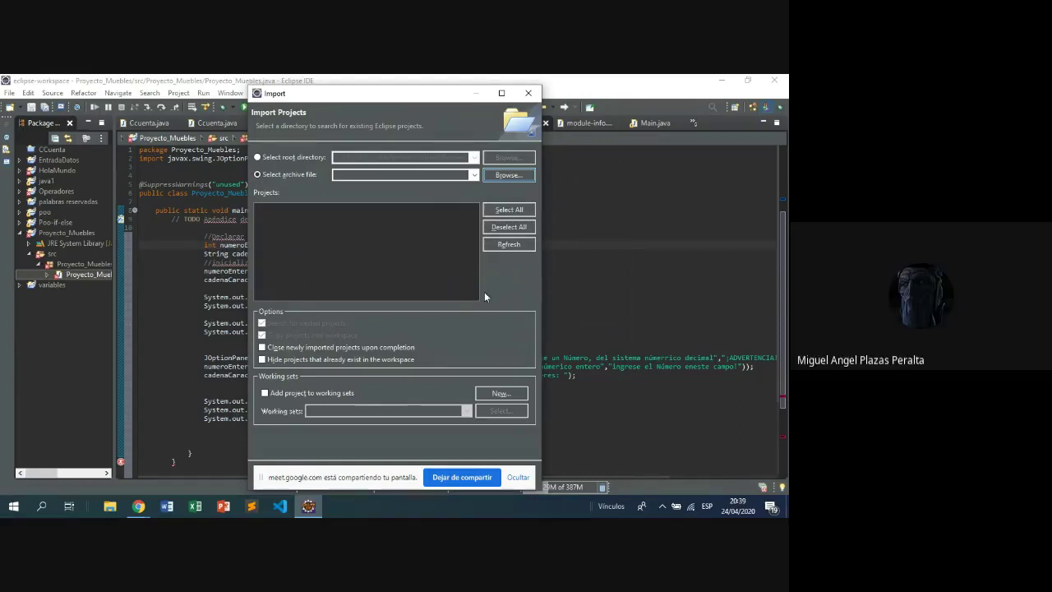
left_click(267, 171)
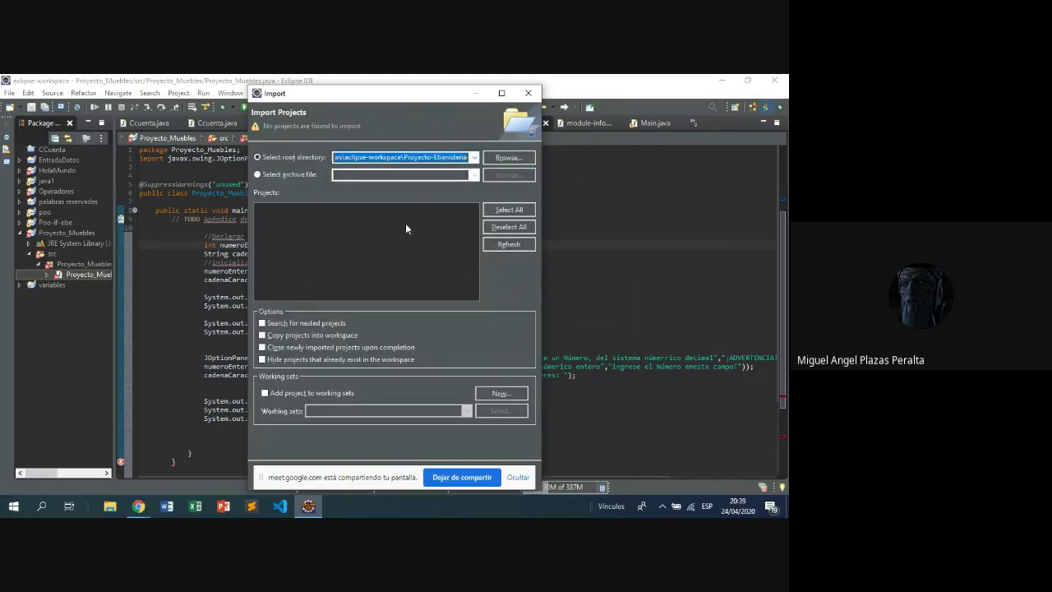
Reselect the Proyecto-Ebanisteria folder in eclipse-workspace as the import root directory and refresh the project list.
left_click(507, 157)
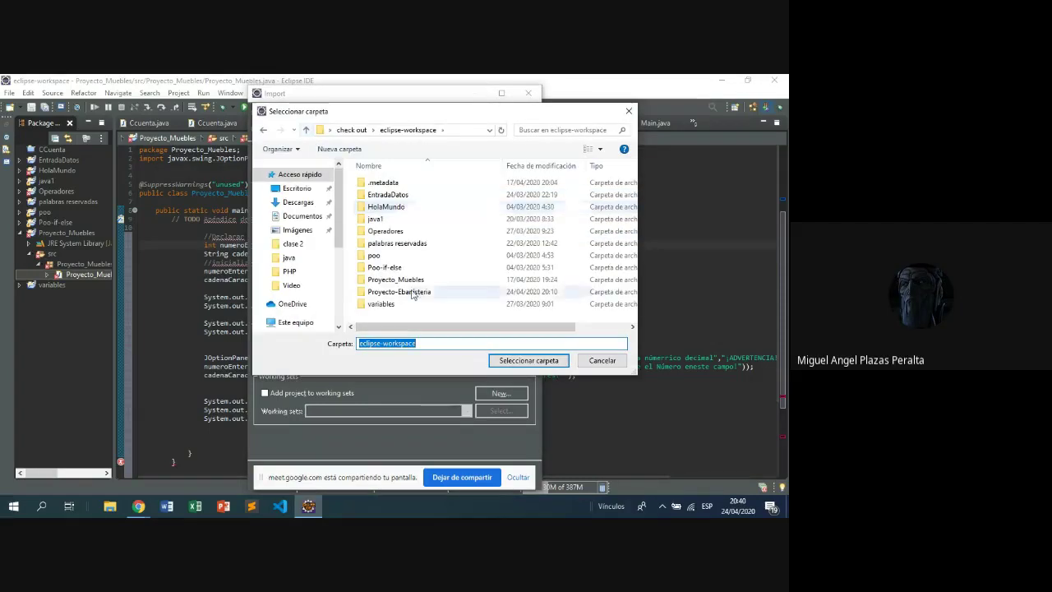
left_click(412, 293)
left_click(490, 355)
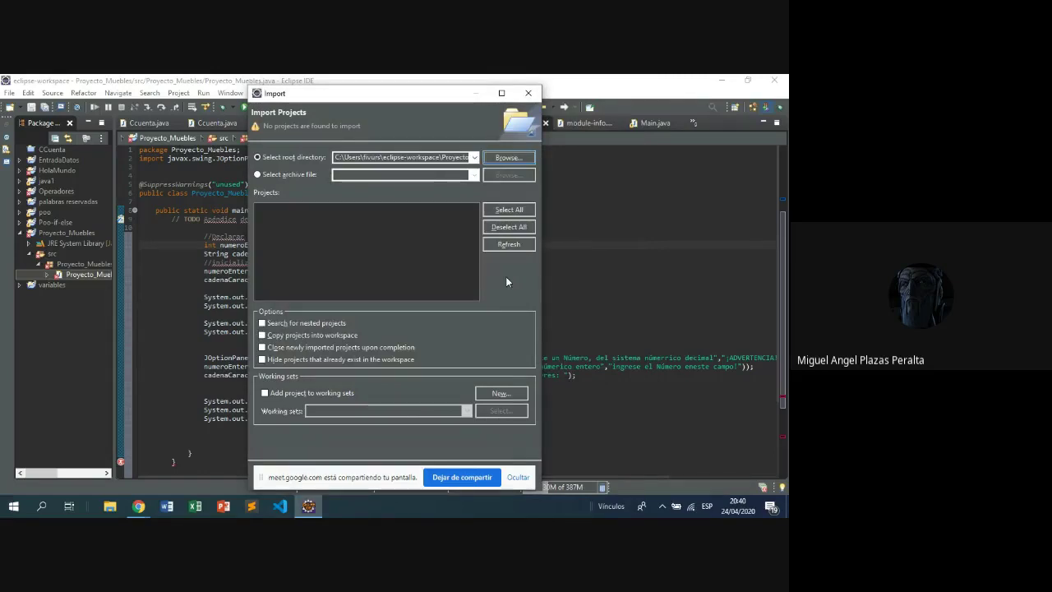
left_click(501, 211)
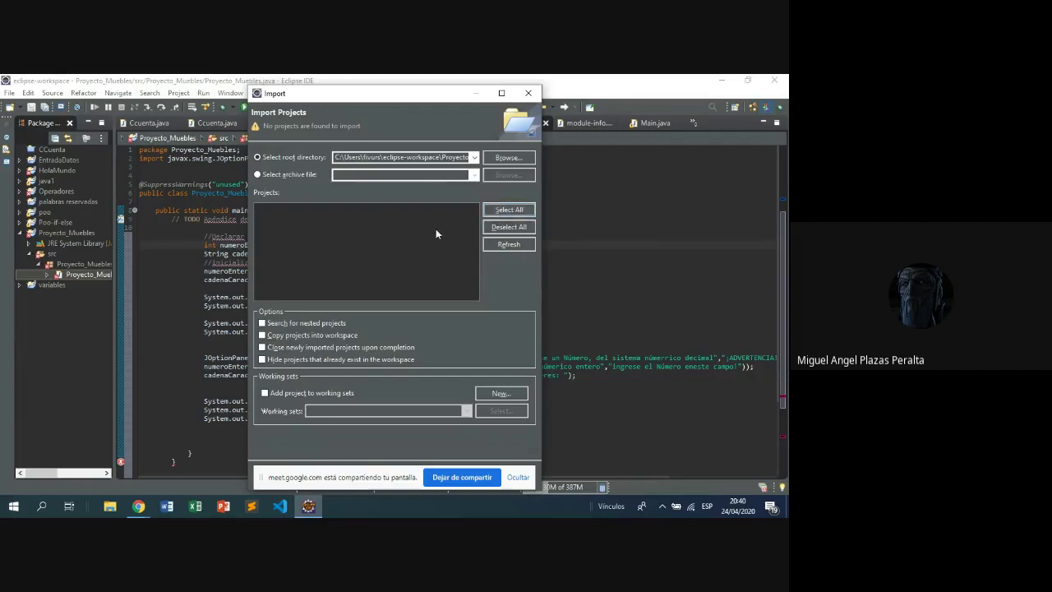
left_click(501, 244)
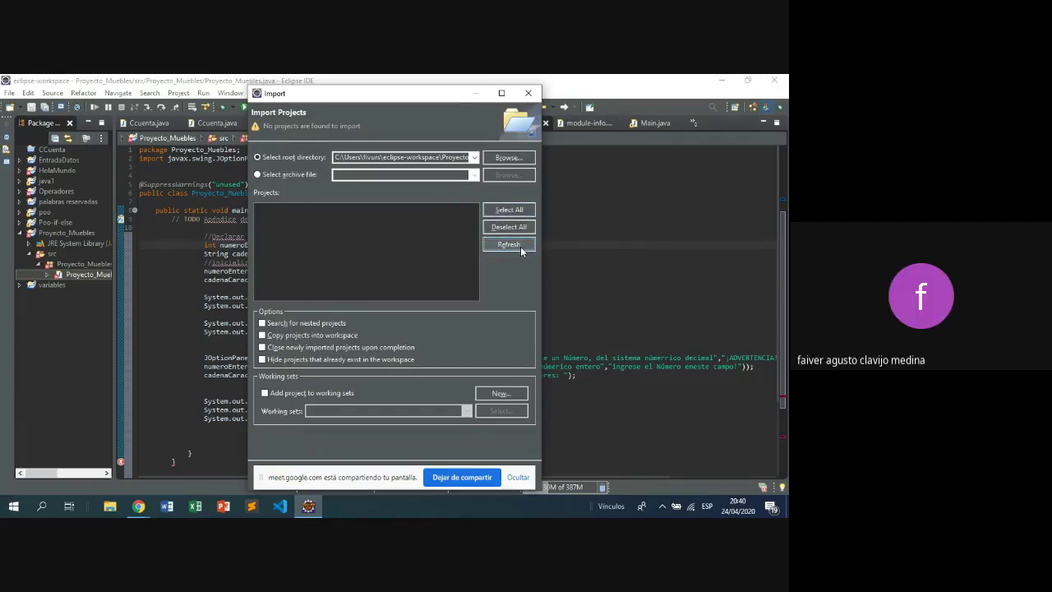
left_click(520, 246)
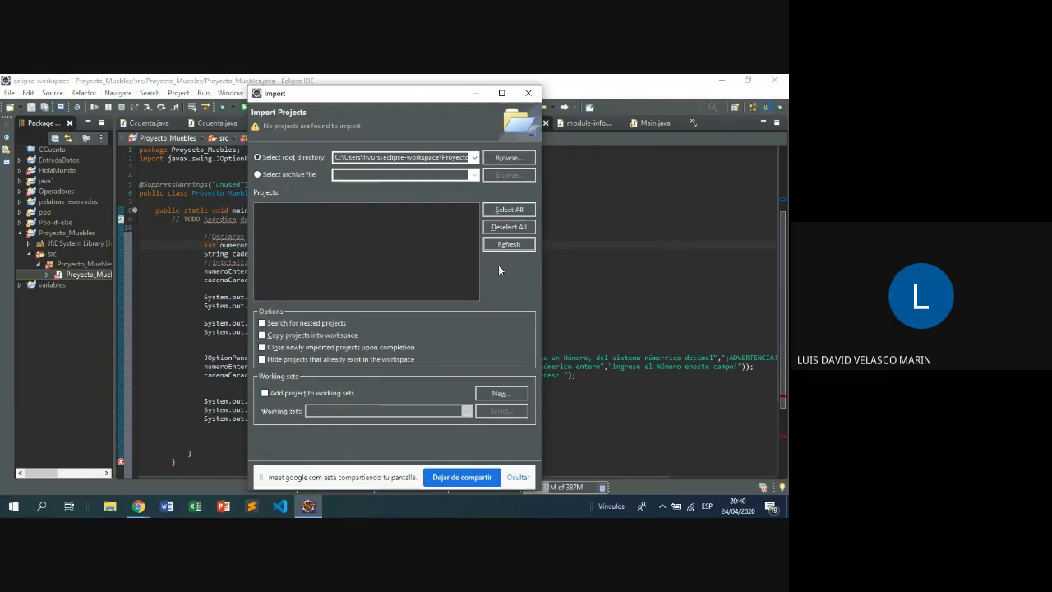
left_click(263, 335)
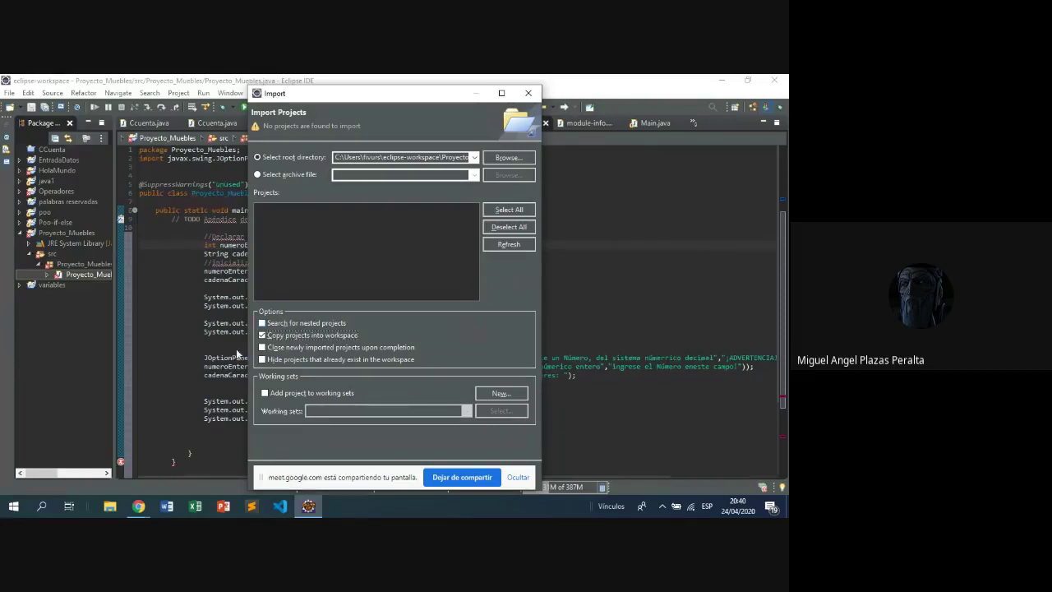
left_click(262, 336)
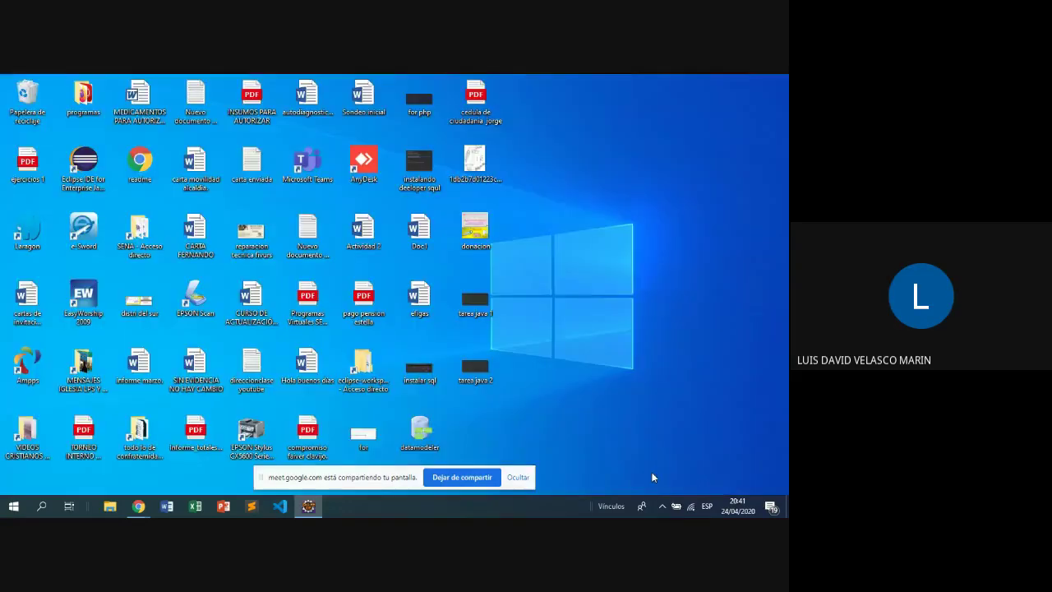
Switch to File Explorer and open the eclipse-workspace folder inside the user profile folder on drive C.
left_click(115, 509)
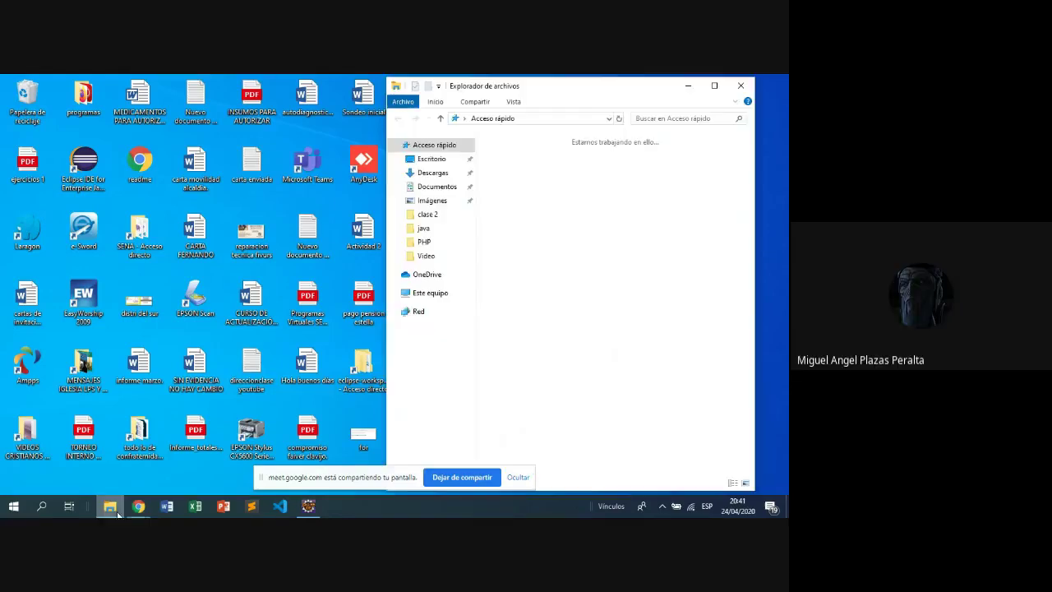
left_click(431, 292)
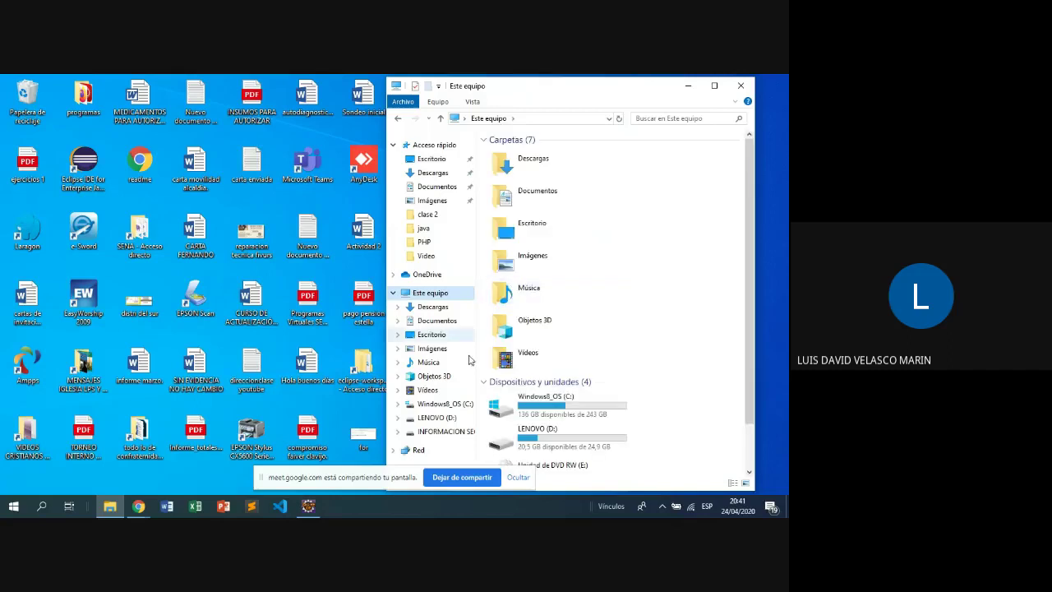
double_click(525, 403)
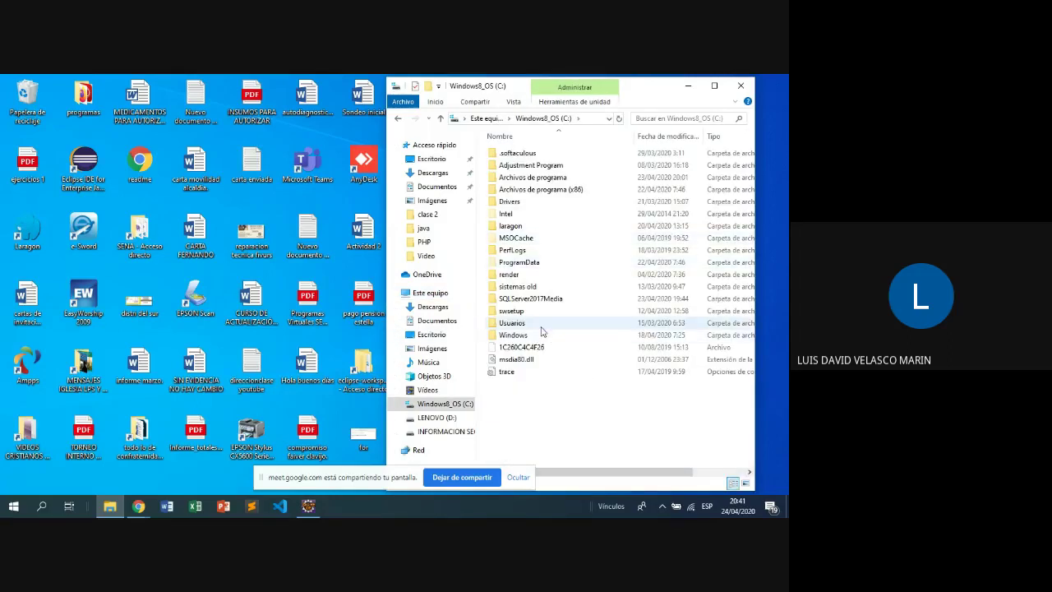
left_click(539, 325)
double_click(541, 325)
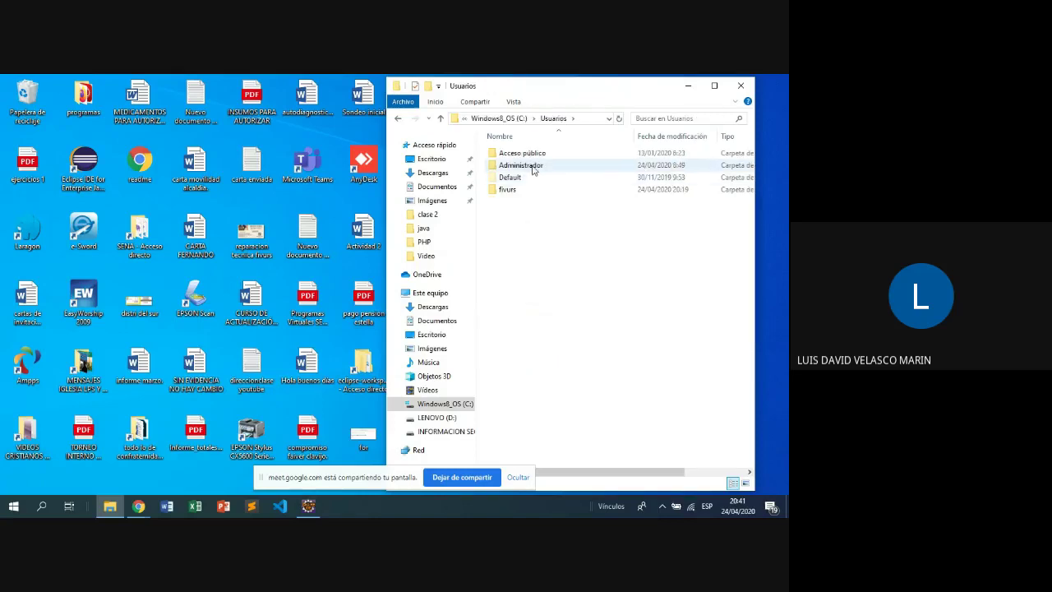
double_click(522, 191)
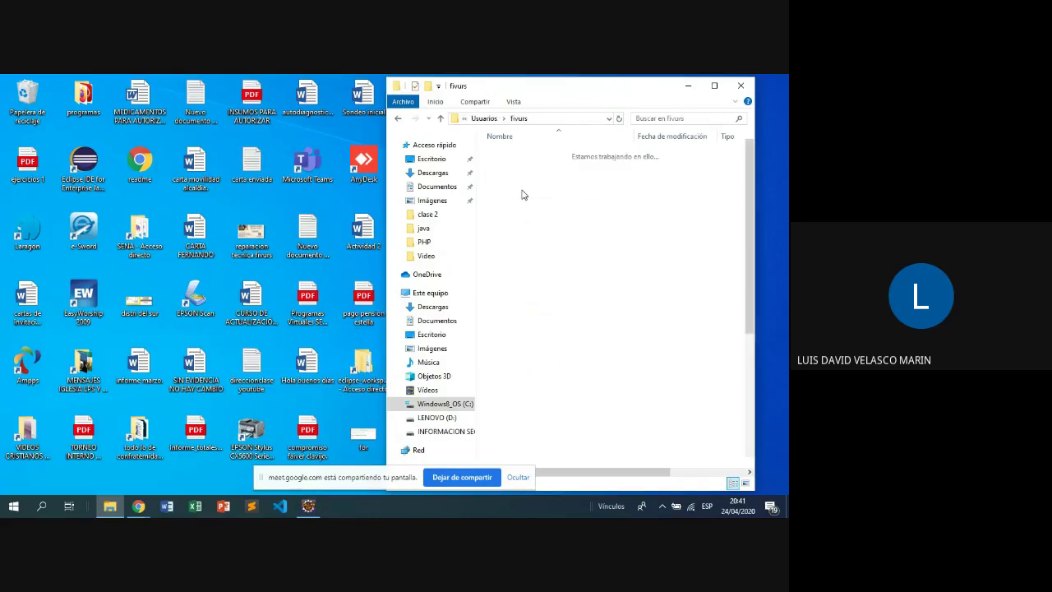
scroll(576, 329, "down", 5)
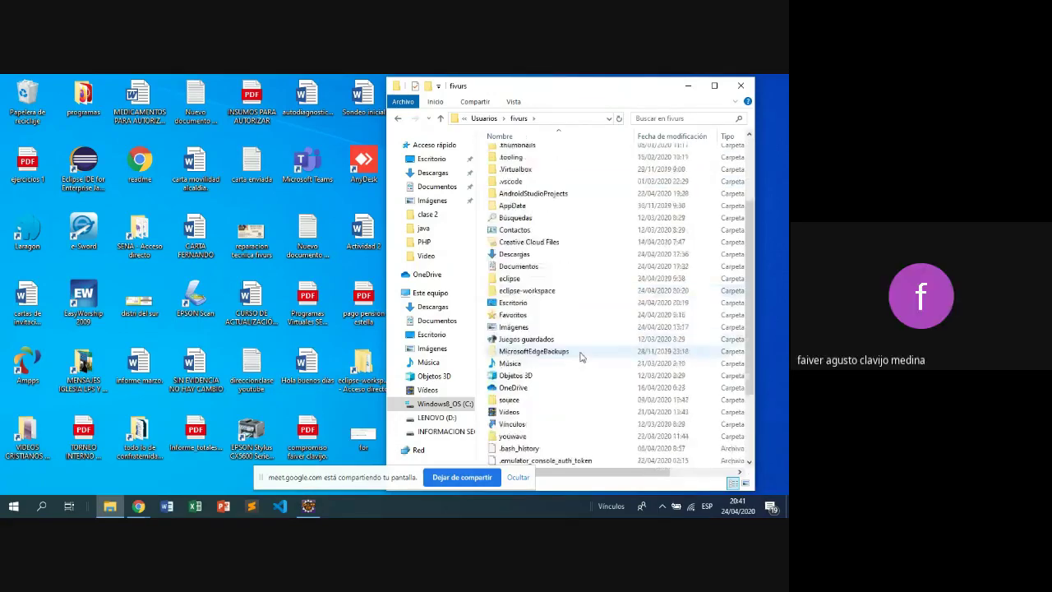
left_click(549, 294)
double_click(549, 294)
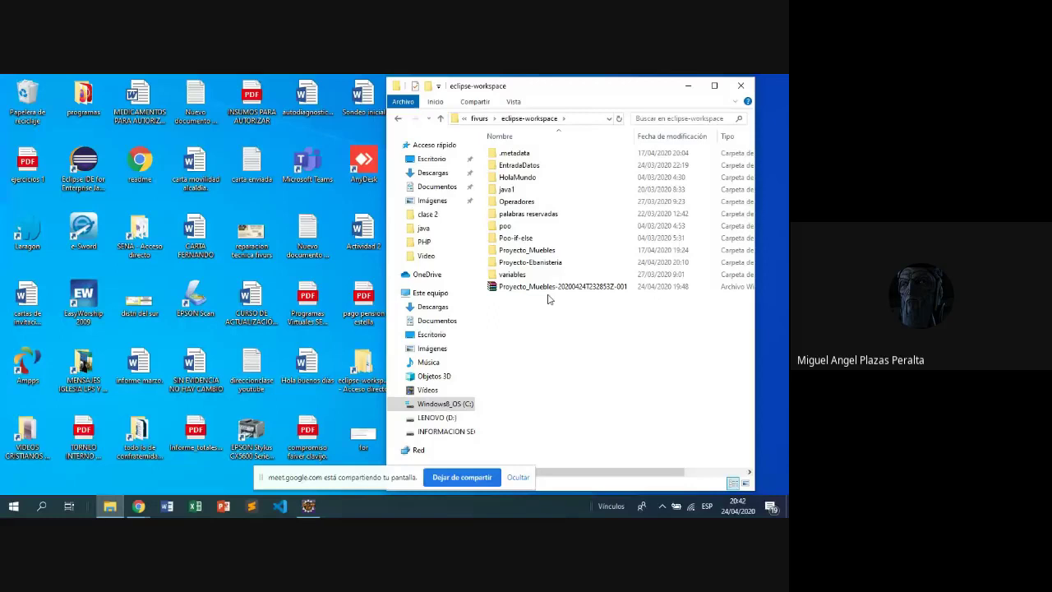
Examine the contents of the Proyecto-Ebanisteria folder, including its src folder and the Proyecto_Muebles package inside it.
left_click(517, 263)
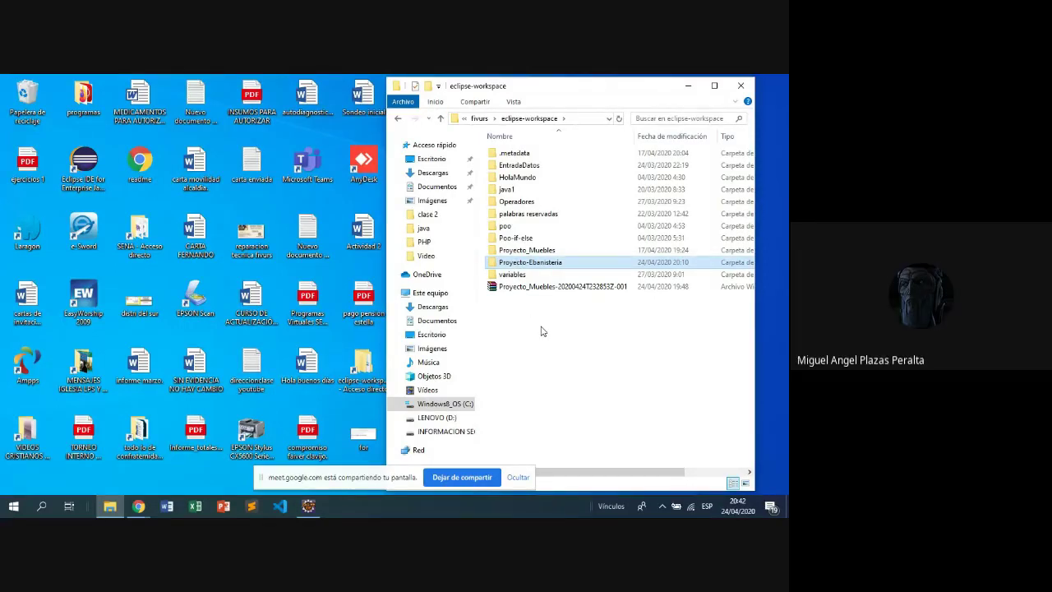
double_click(588, 265)
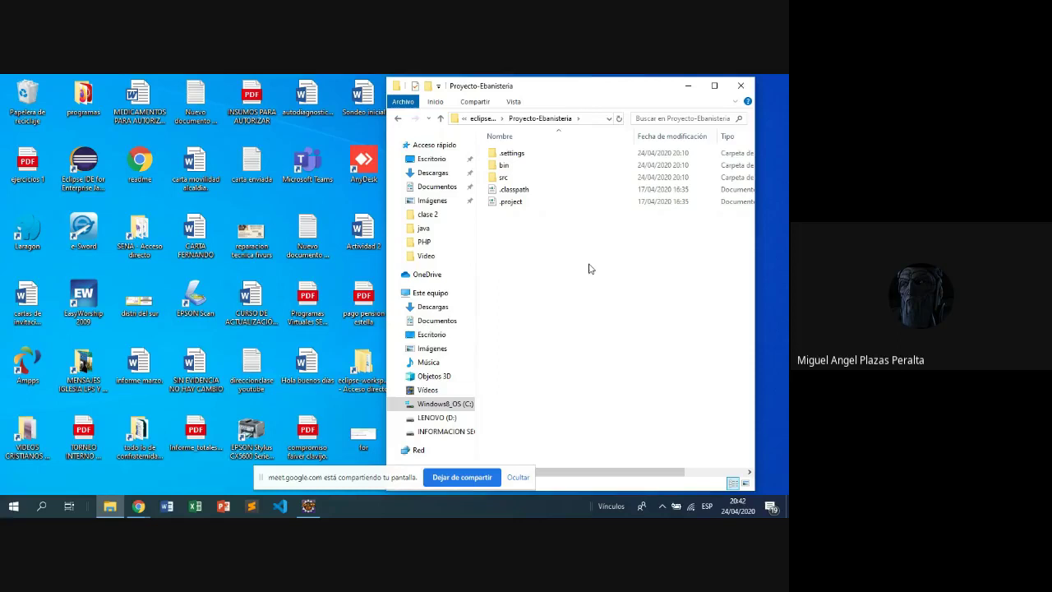
double_click(529, 181)
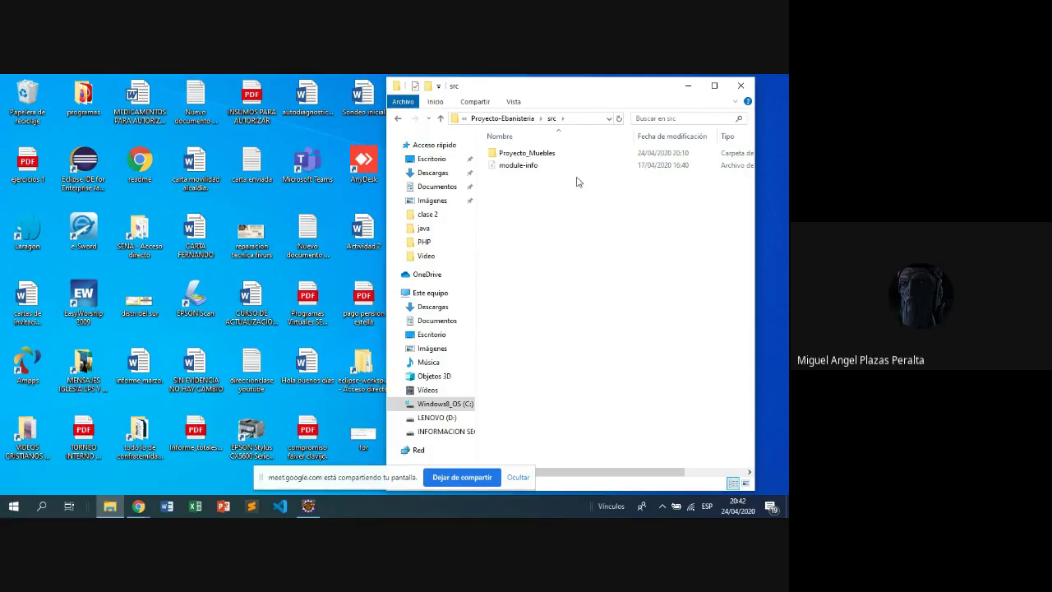
left_click_drag(572, 166, 450, 122)
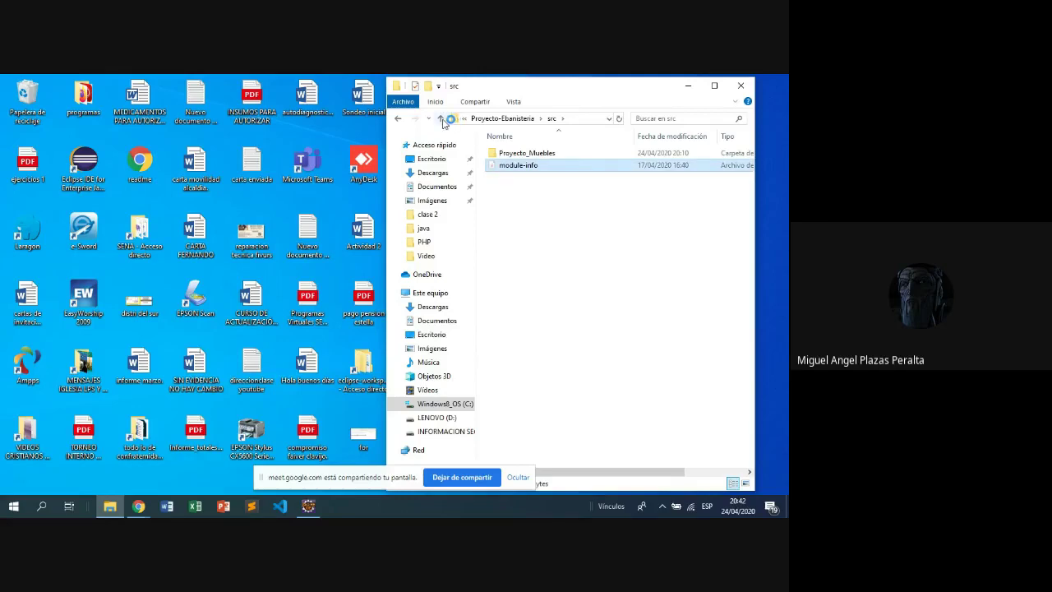
left_click(441, 118)
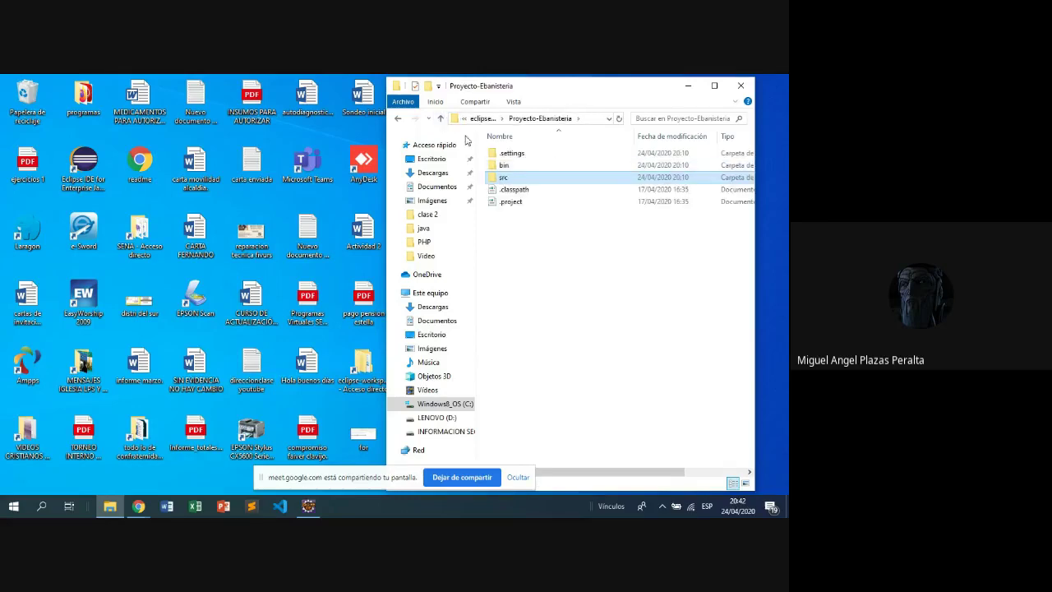
double_click(521, 178)
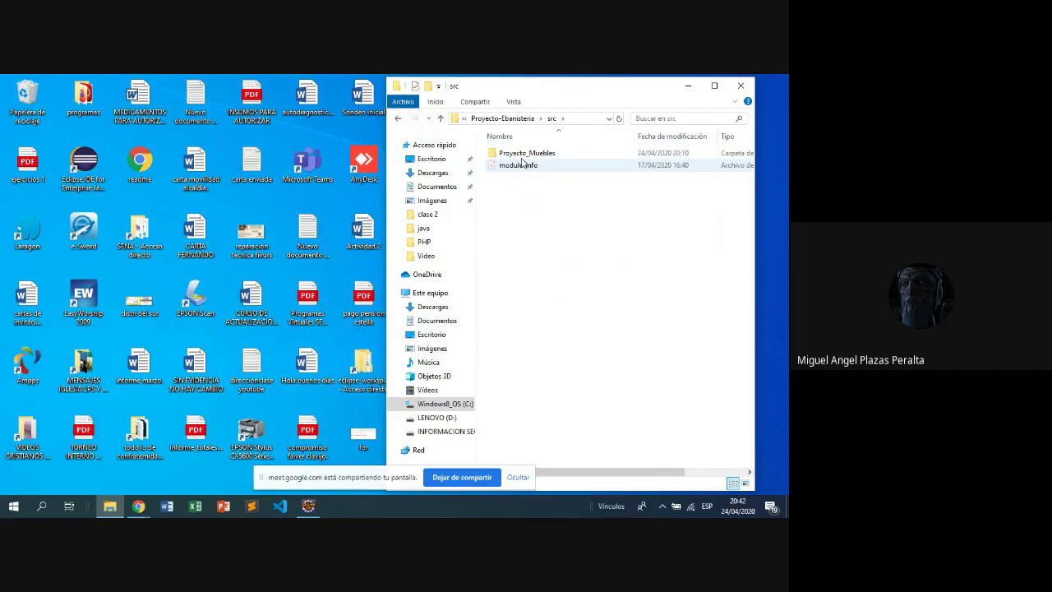
double_click(522, 155)
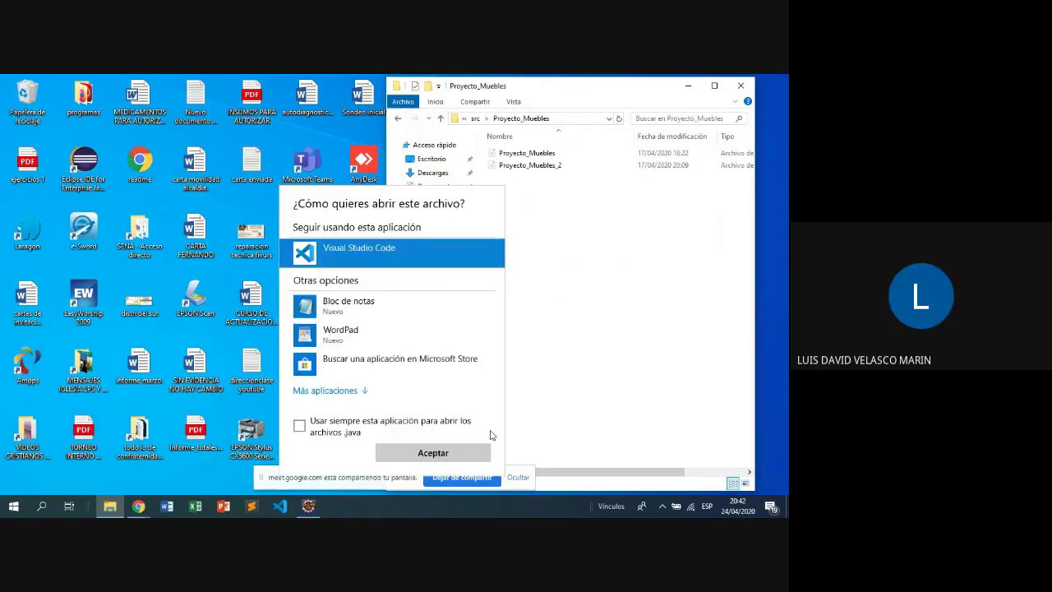
left_click(585, 220)
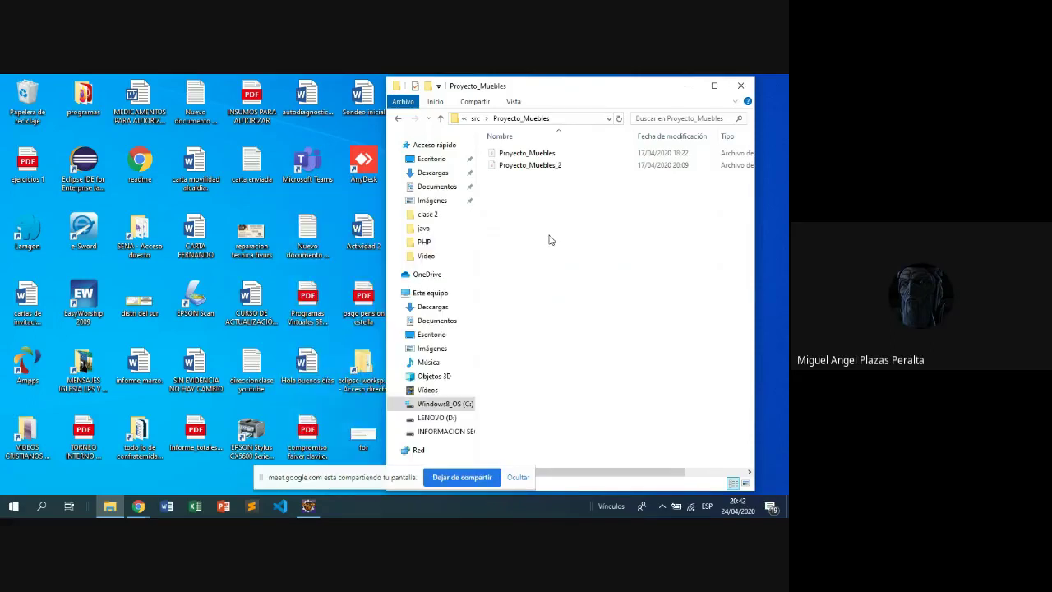
left_click(440, 118)
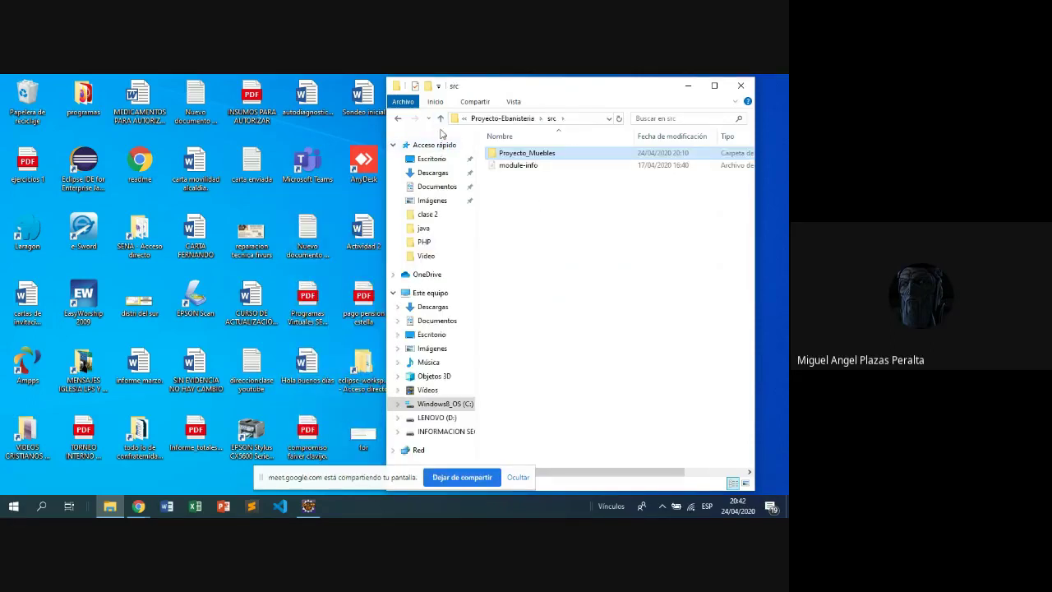
left_click(441, 119)
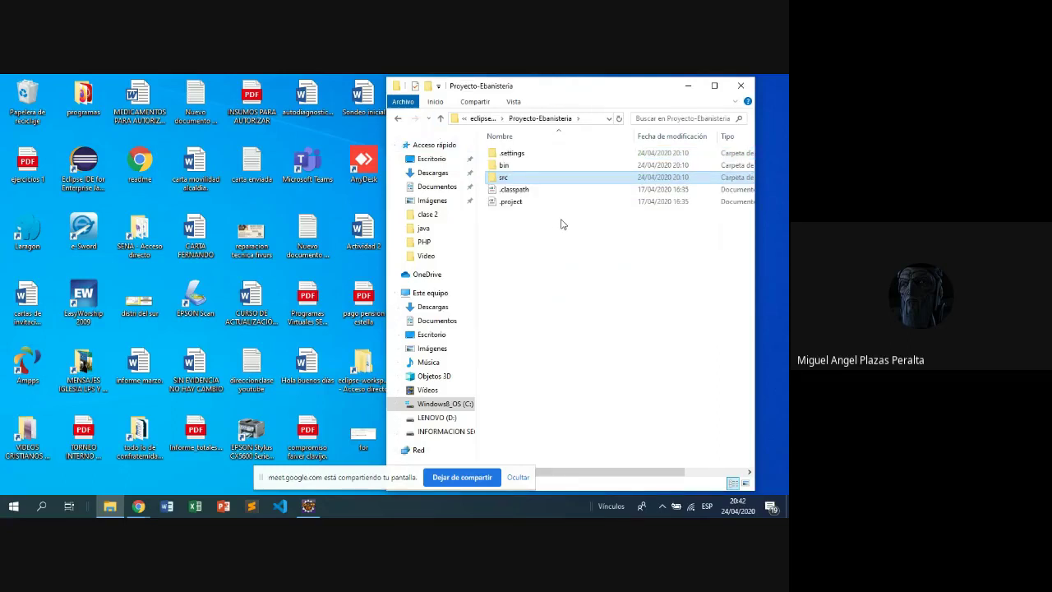
Return to the eclipse-workspace folder and create a new folder named Proyecto_Madera in it.
left_click(440, 118)
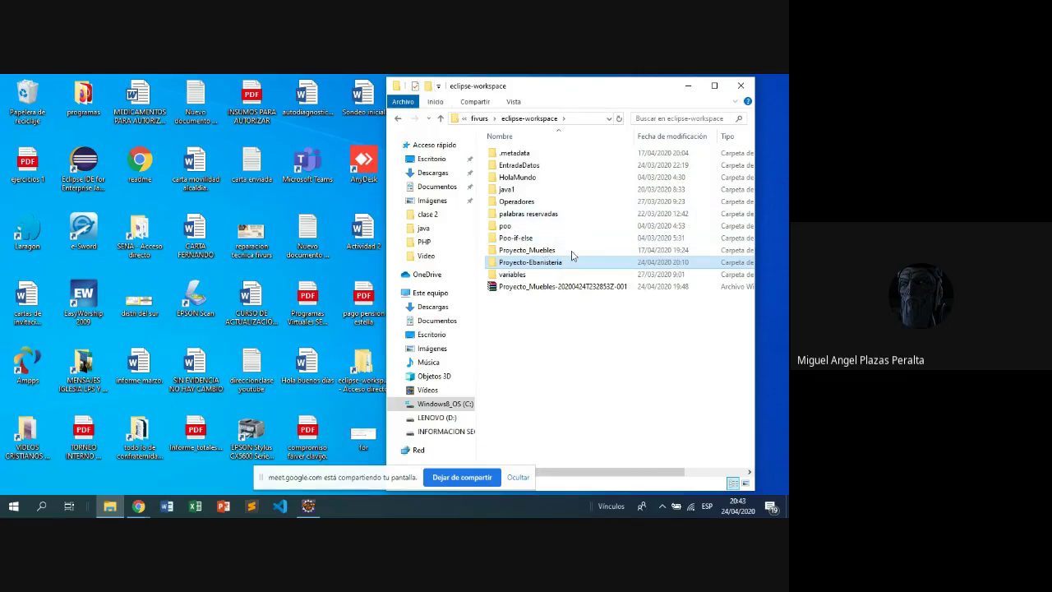
key("ctrl+shift+n")
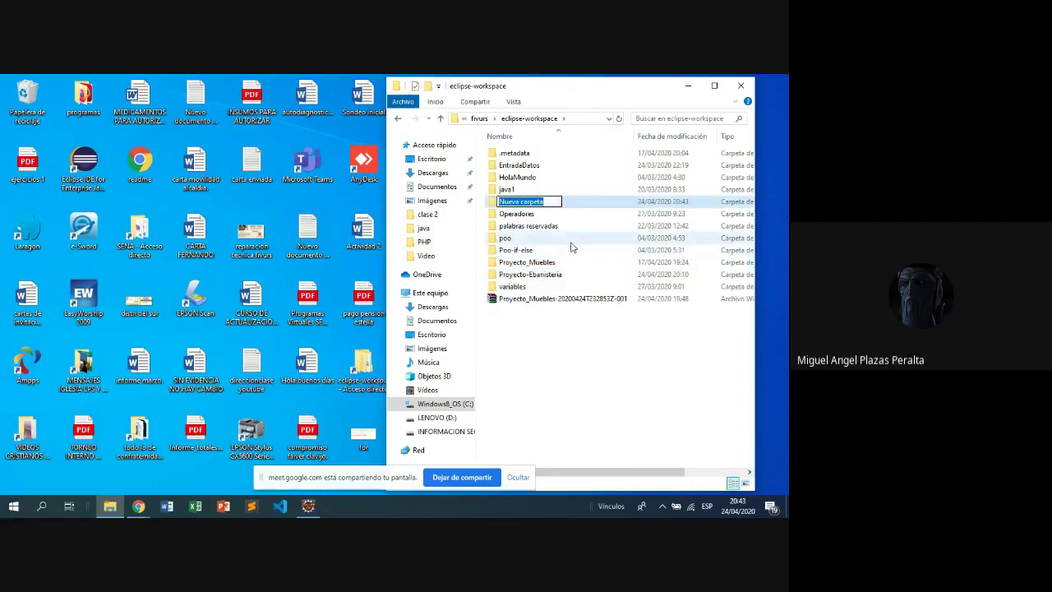
type("prouye")
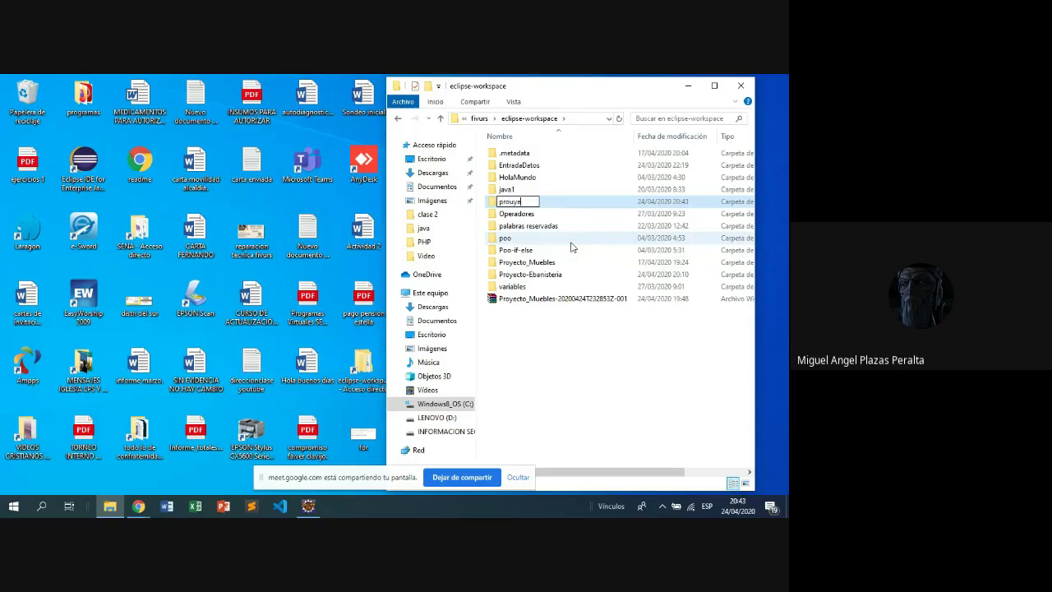
key("BackSpace")
type("yec")
key("BackSpace")
key("BackSpace")
key("BackSpace")
key("BackSpace")
key("BackSpace")
key("BackSpace")
type("Proyecto de p")
key("BackSpace")
key("BackSpace")
key("BackSpace")
key("BackSpace")
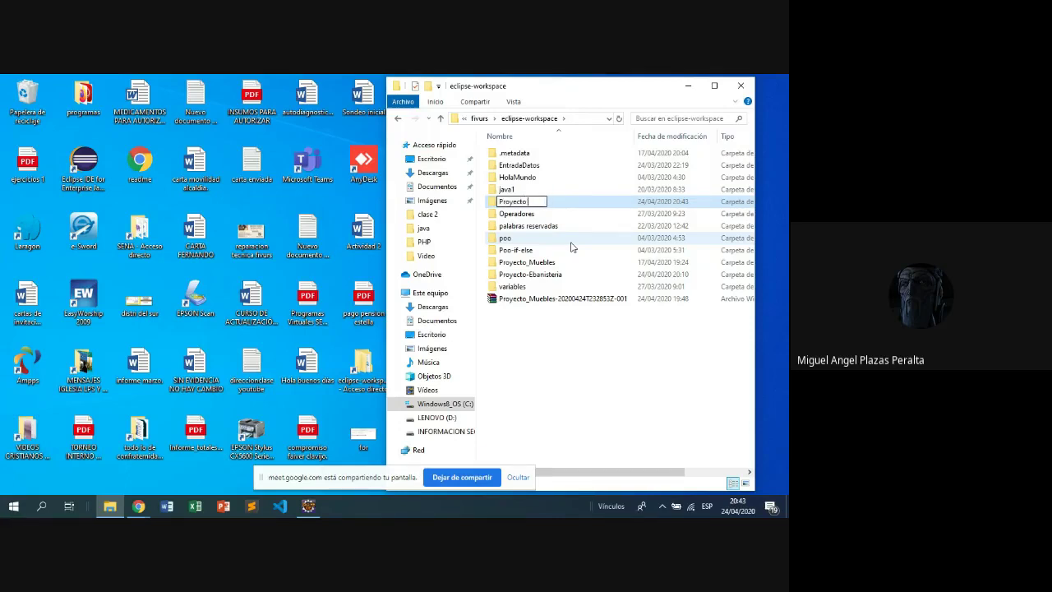
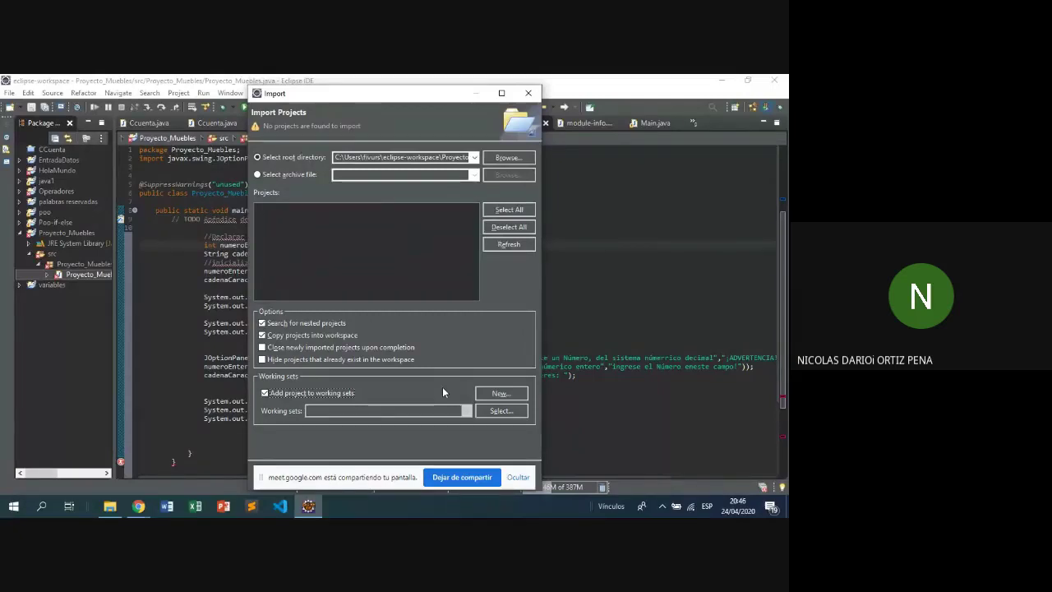
Switch to File Explorer, check the Proyecto_Madera folder and its location in eclipse-workspace, and close the window.
left_click(108, 508)
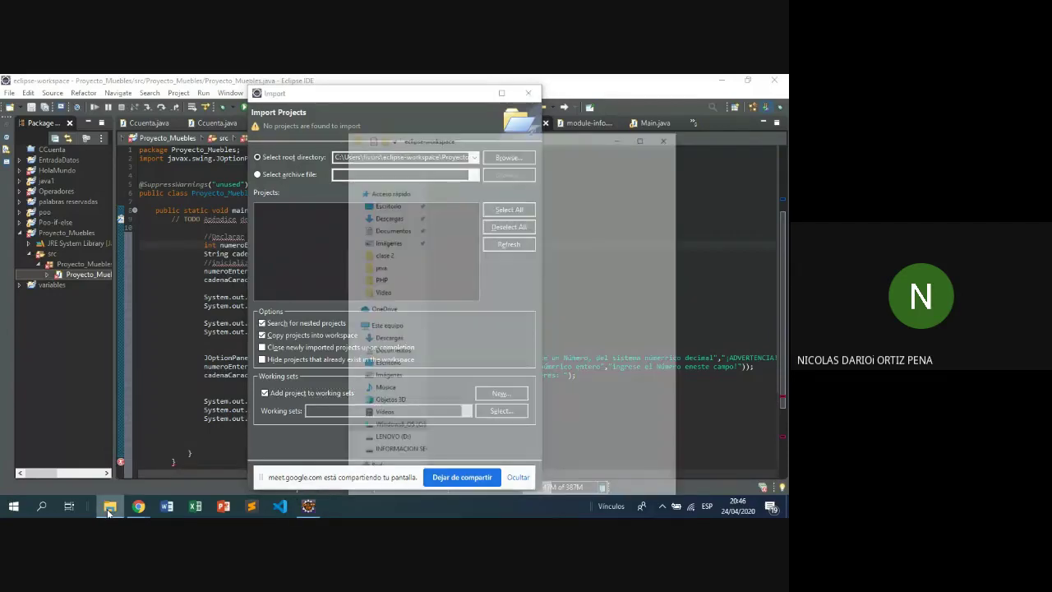
left_click(583, 251)
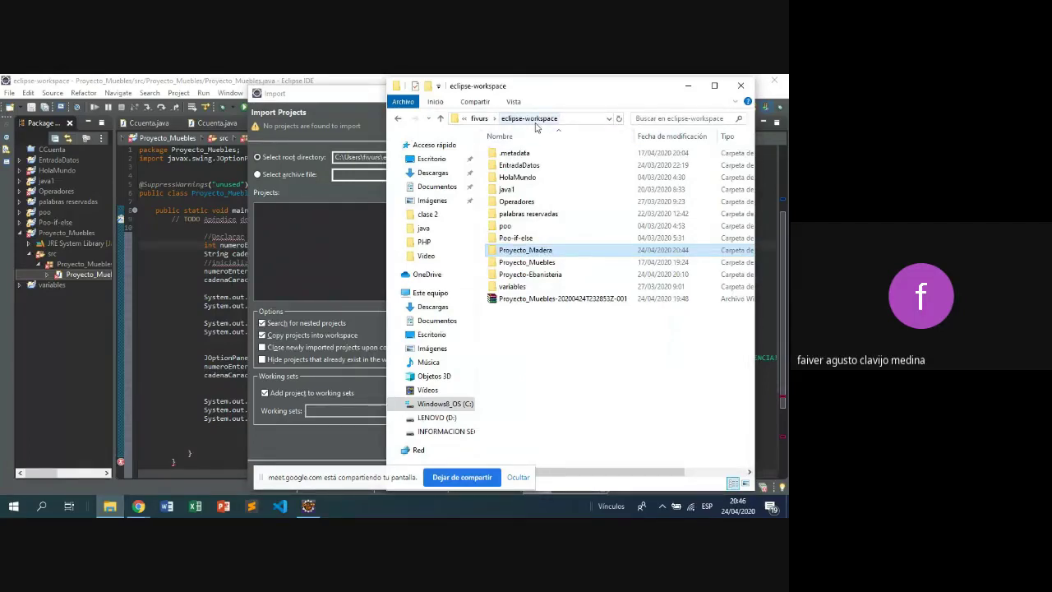
left_click(558, 251)
left_click(610, 257)
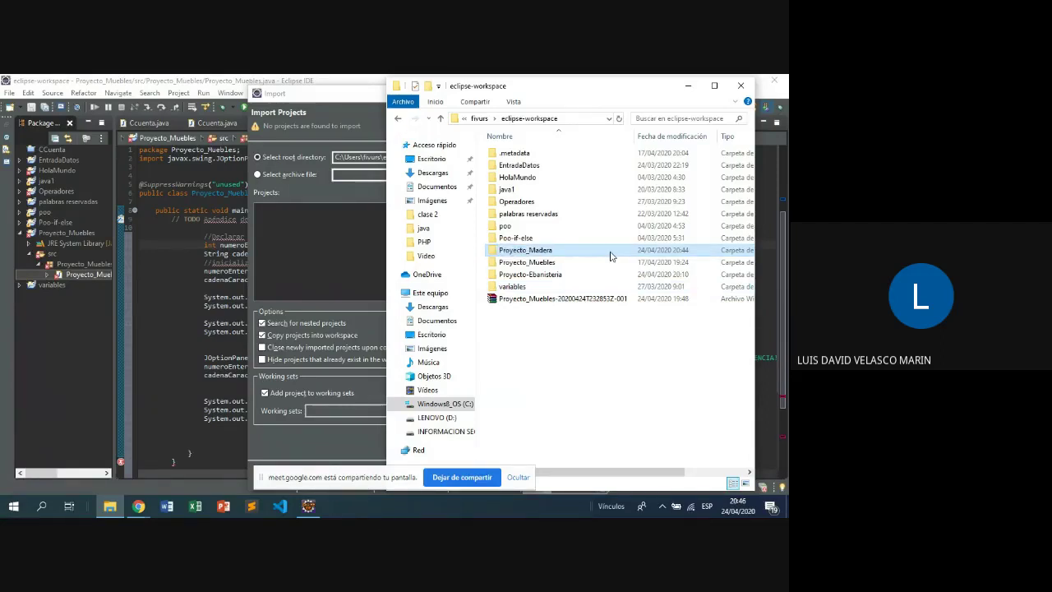
left_click(443, 120)
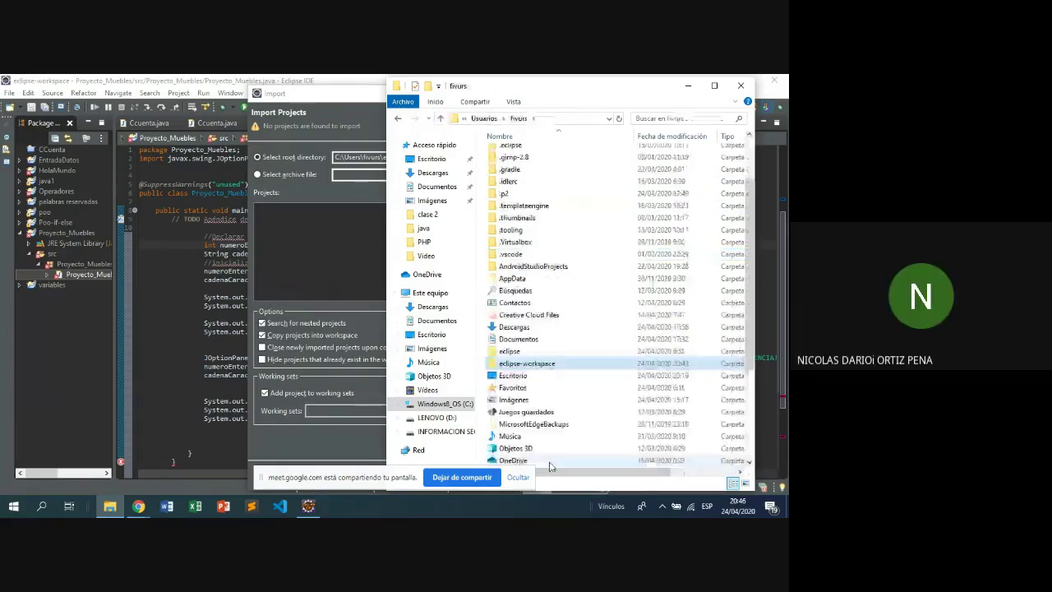
scroll(548, 353, "down", 4)
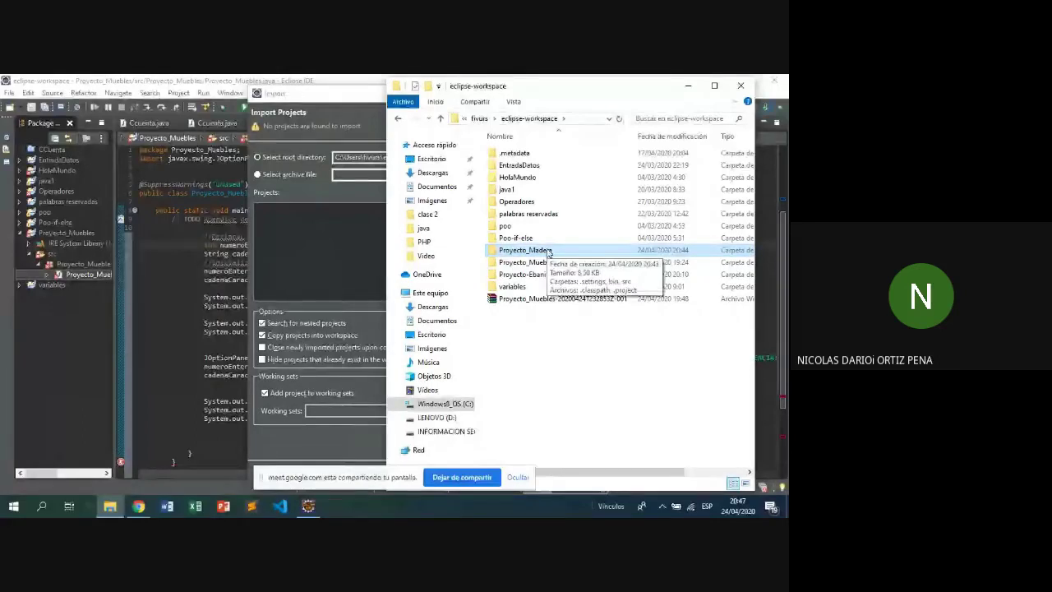
left_click(738, 85)
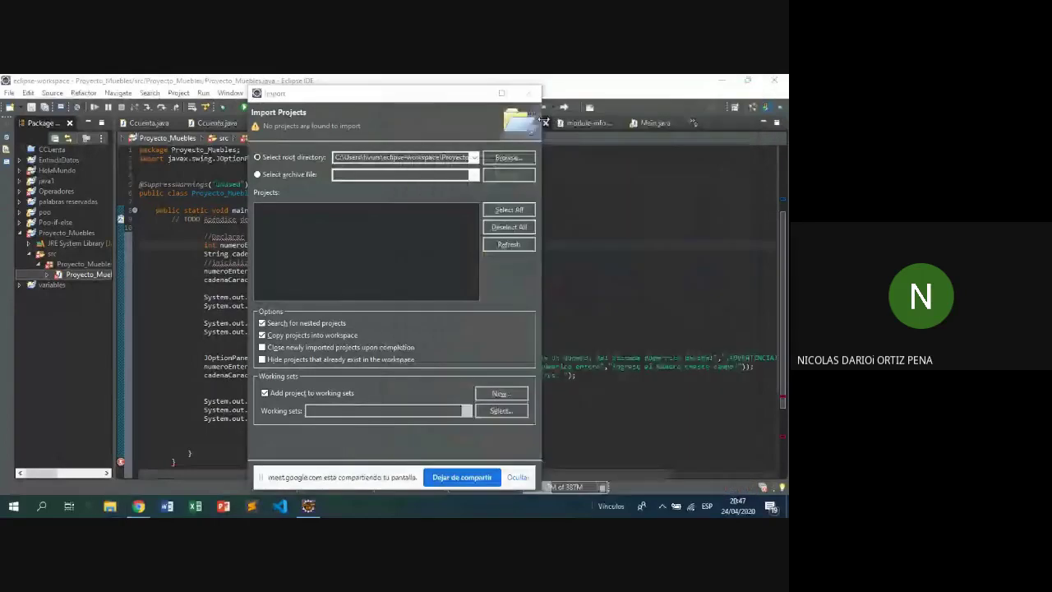
Cancel the open import and start a new Existing Projects into Workspace import, browsing for its root directory.
key("Escape")
left_click(9, 93)
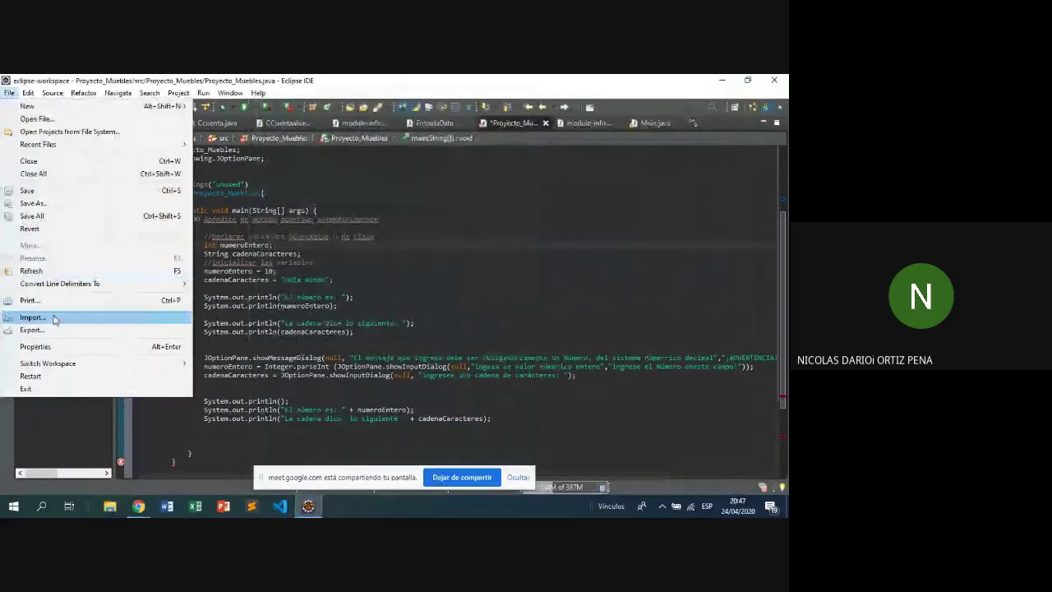
left_click(54, 319)
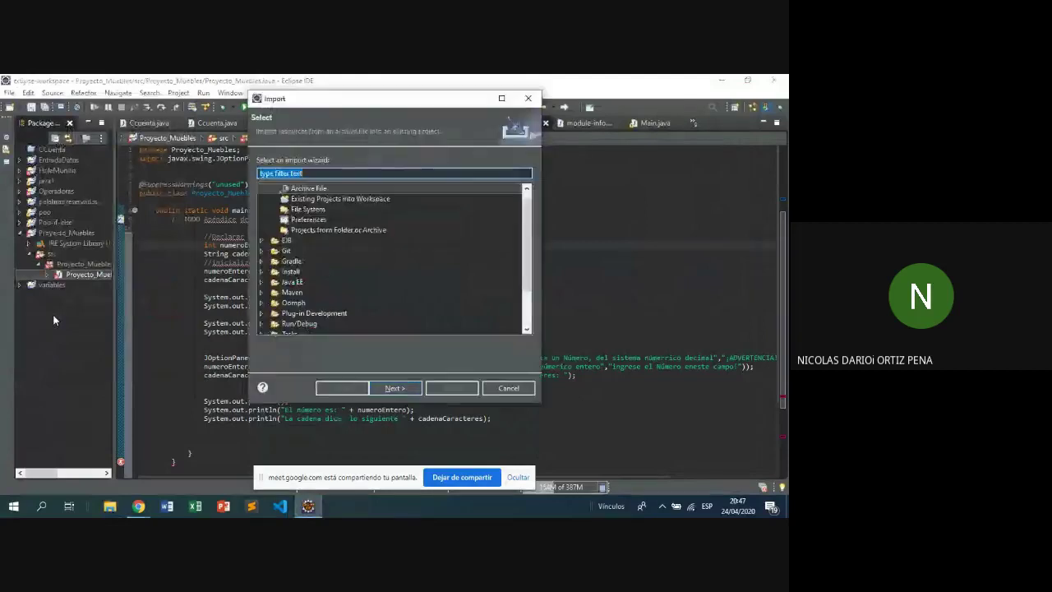
left_click(350, 199)
left_click(409, 384)
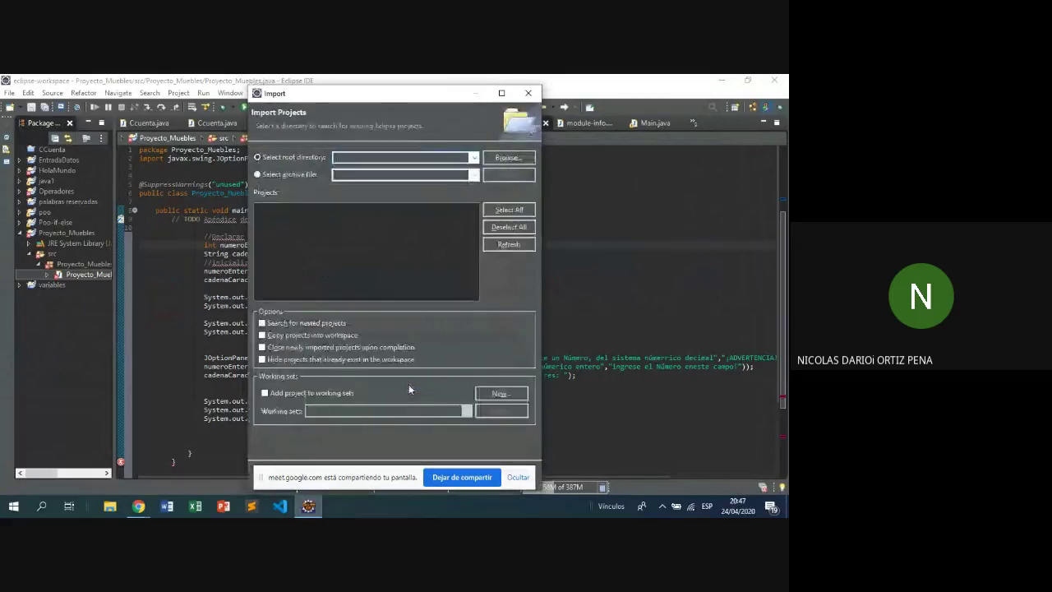
left_click(508, 158)
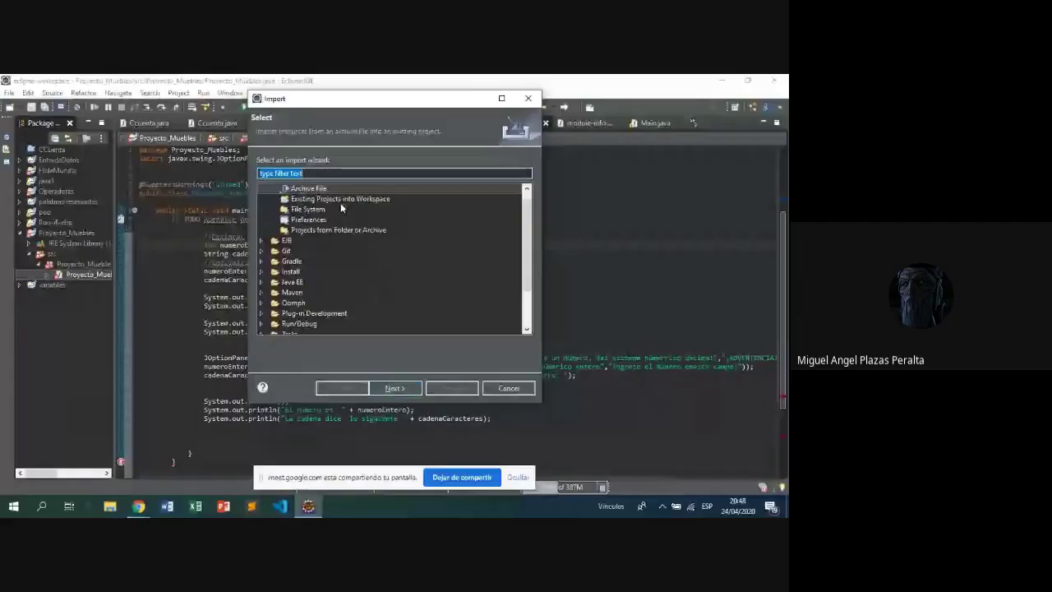
Proceed with the Existing Projects into Workspace wizard and set the Proyecto_Madera folder in eclipse-workspace as the root directory.
left_click(391, 389)
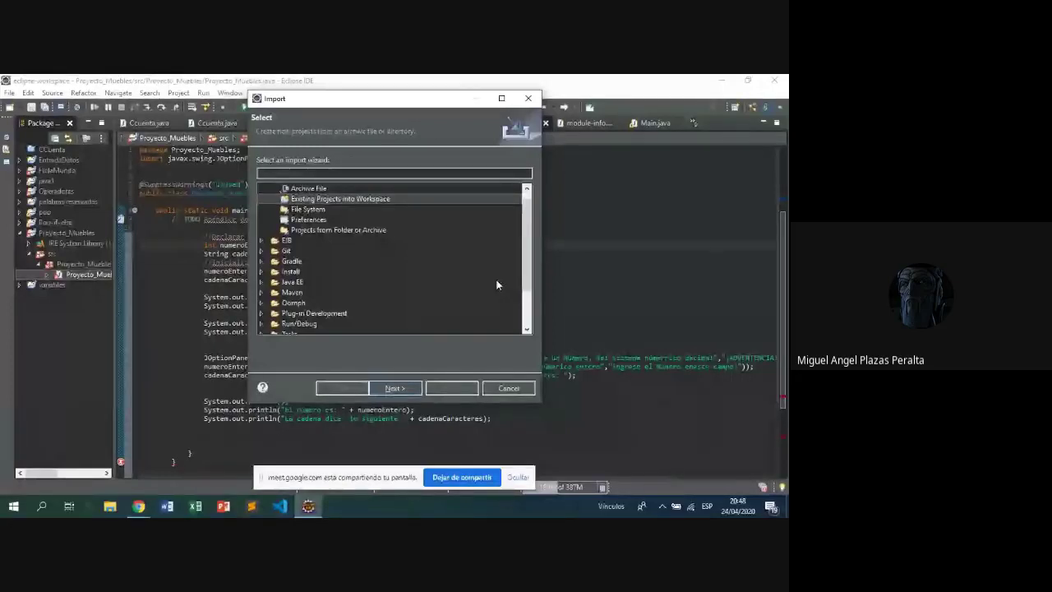
left_click(396, 388)
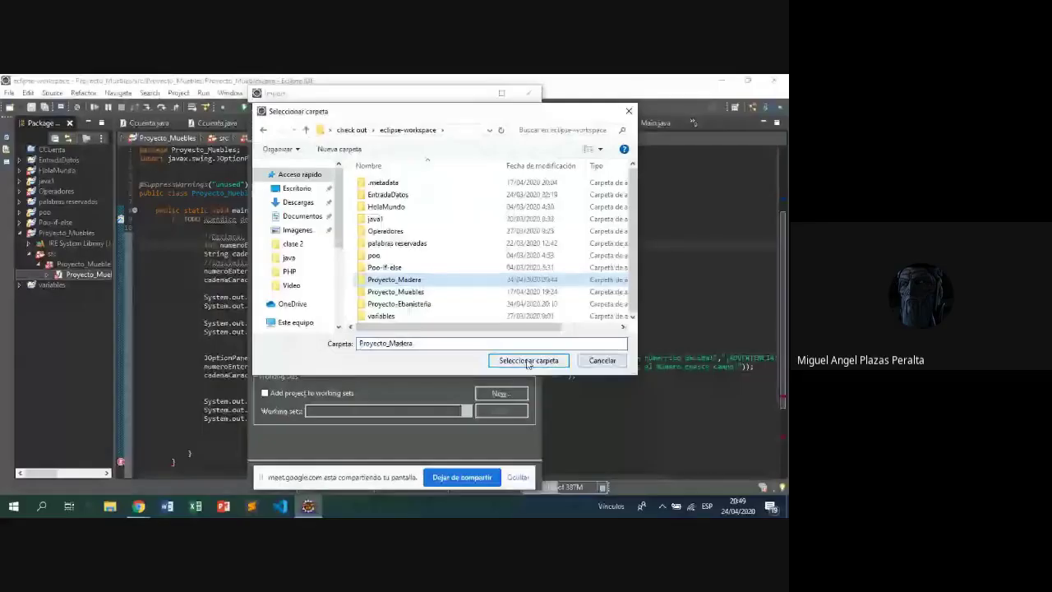
left_click(526, 361)
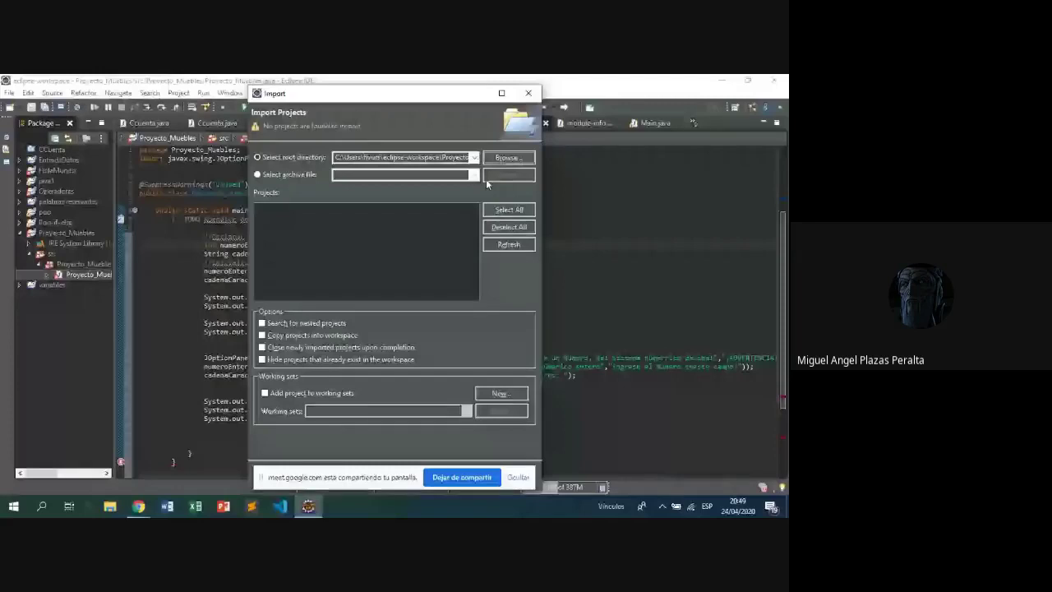
Browse for the import root directory again and look through the folders of the user profile.
key("Return")
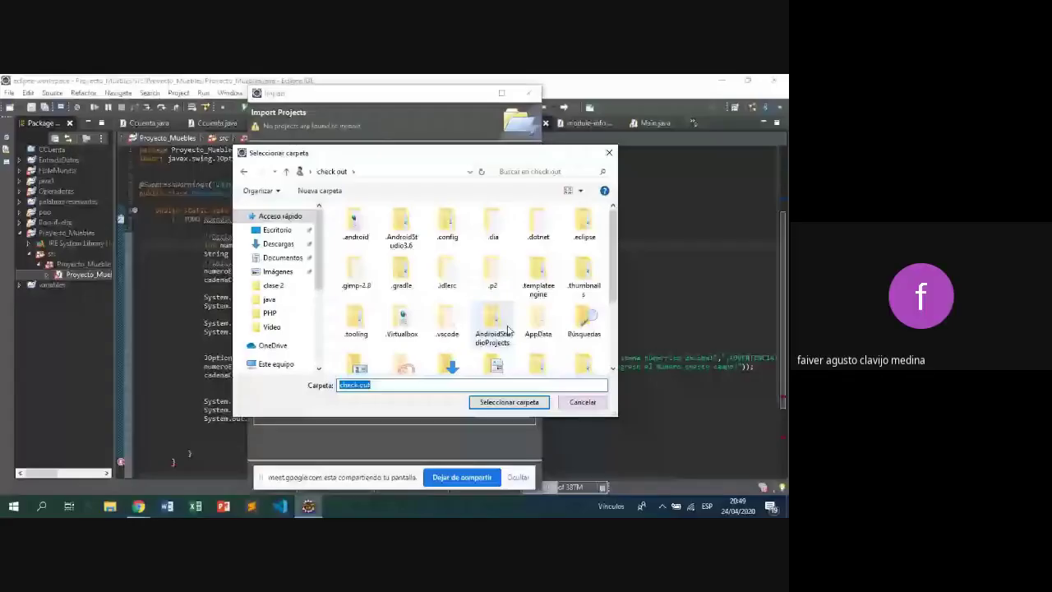
scroll(507, 329, "down", 3)
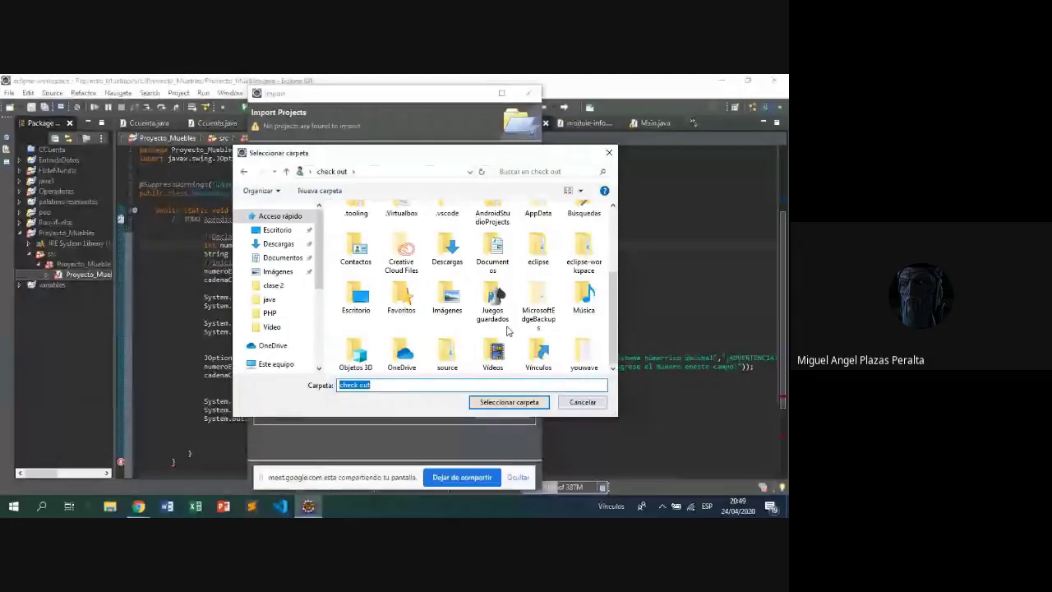
scroll(526, 321, "up", 3)
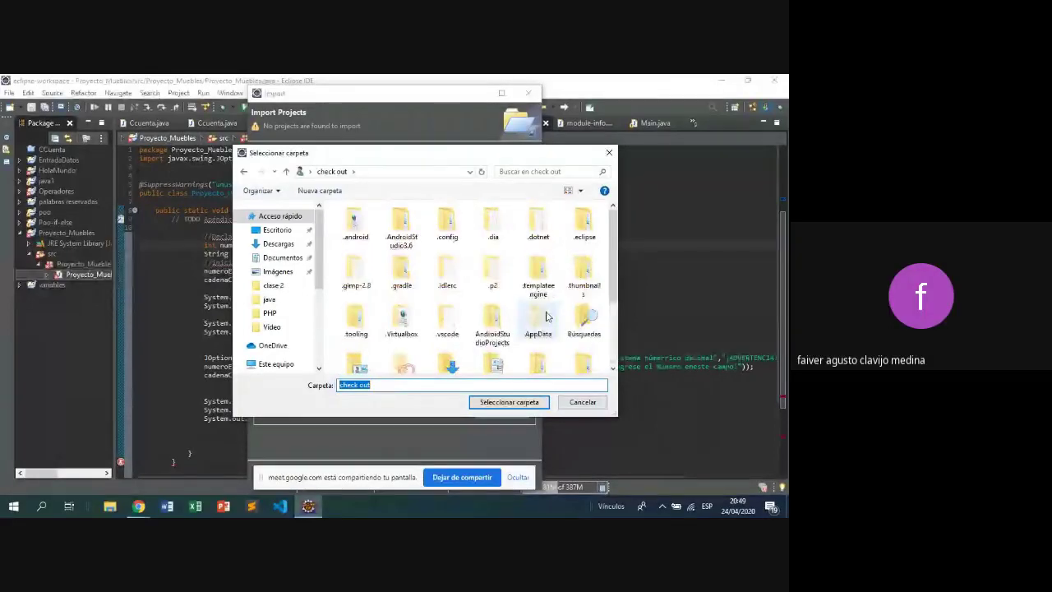